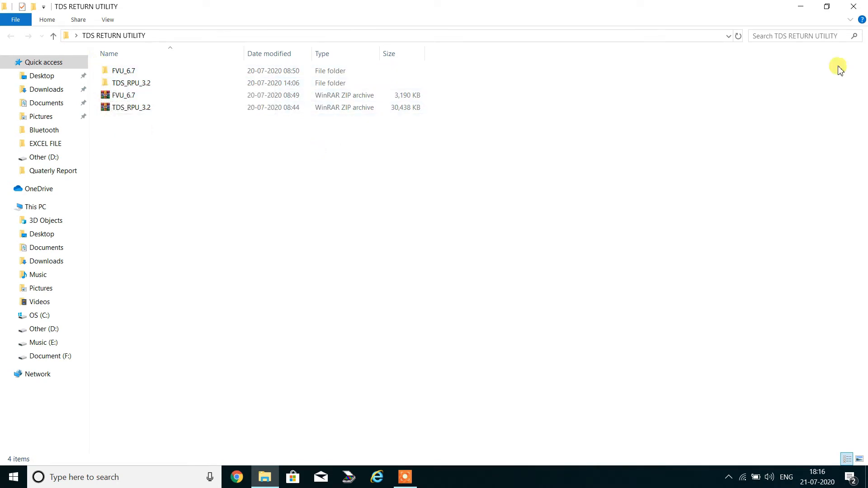
Launch the TDS_RPU_3.2 executable jar from the TDS_RPU_3.2 folder inside the desktop's TDS RETURN UTILITY folder
click(857, 9)
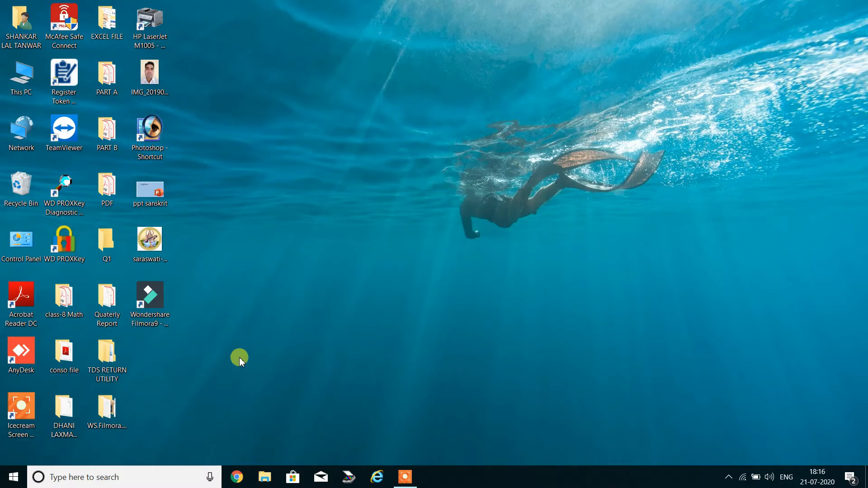
double_click(109, 368)
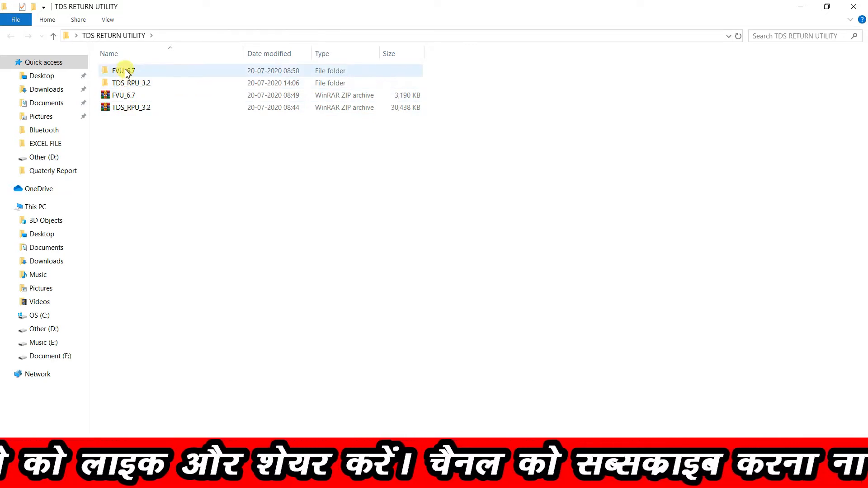
double_click(148, 85)
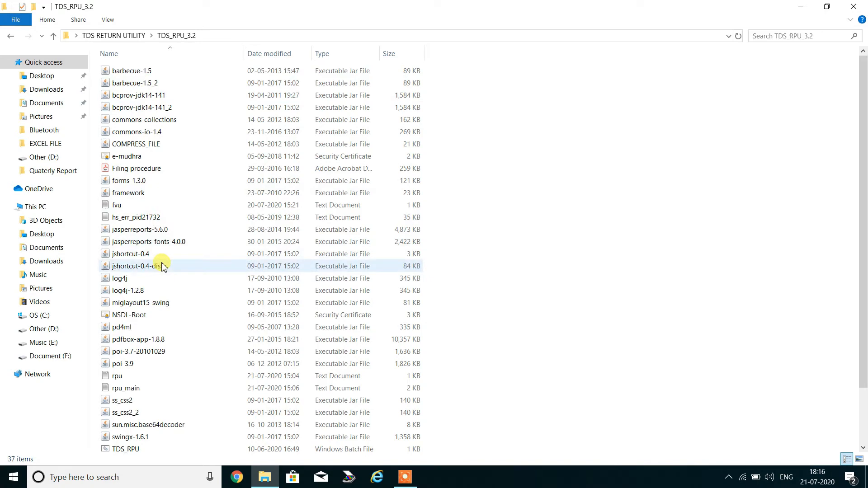
scroll(164, 266, down, 2)
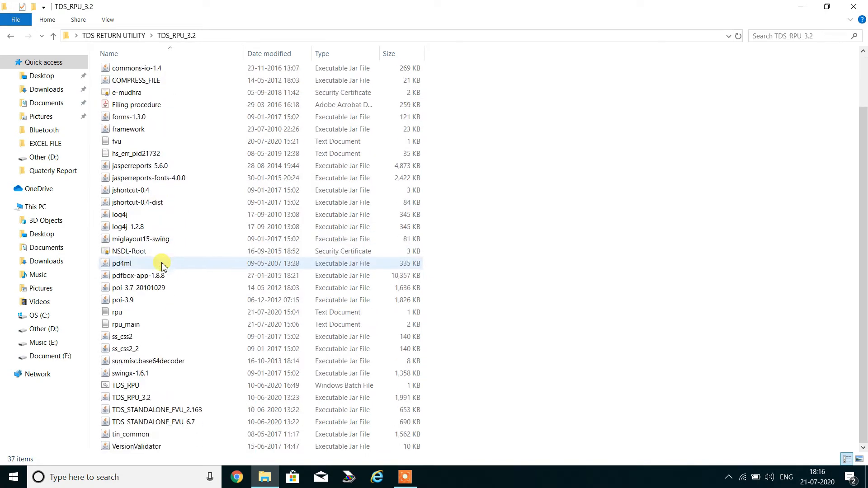
double_click(134, 398)
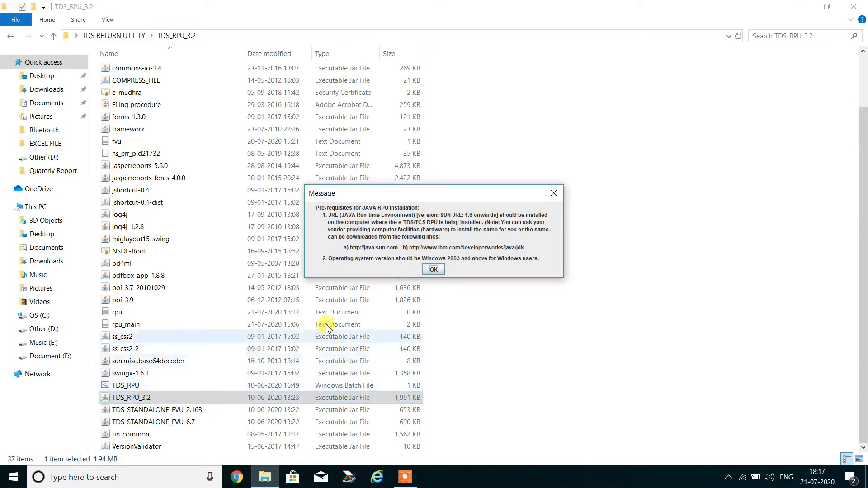
click(433, 270)
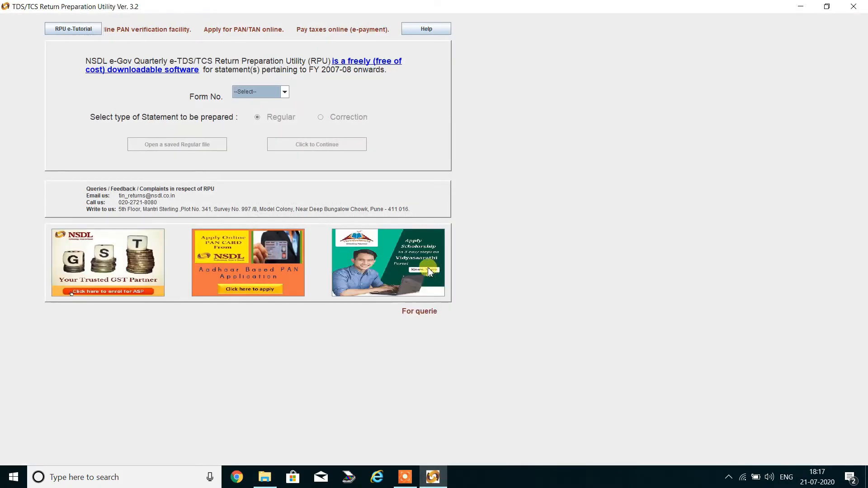
Start preparing a regular statement for Form No. 24Q
click(284, 92)
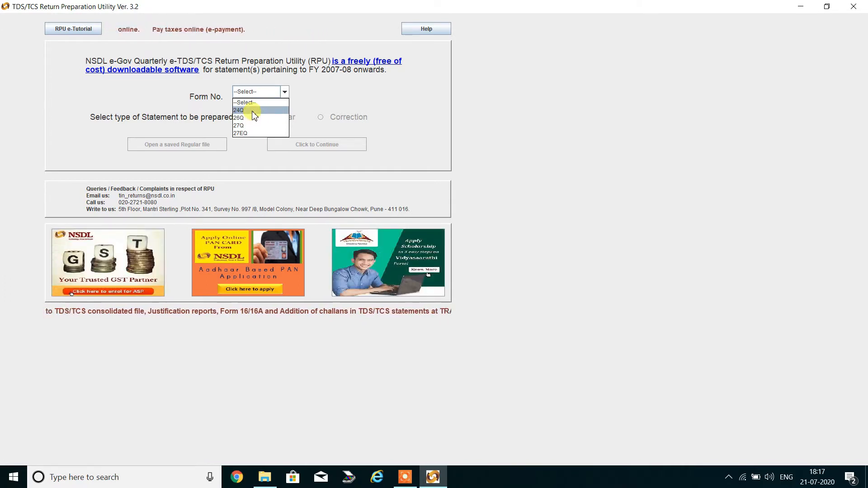
click(253, 110)
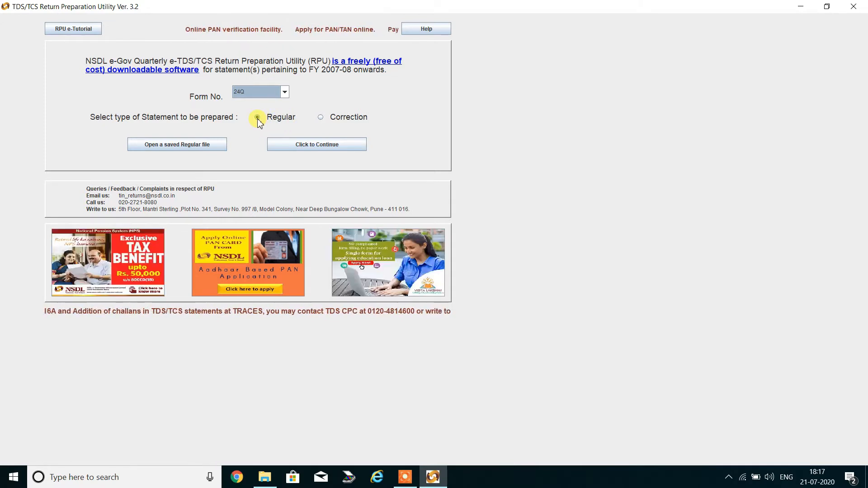
click(312, 144)
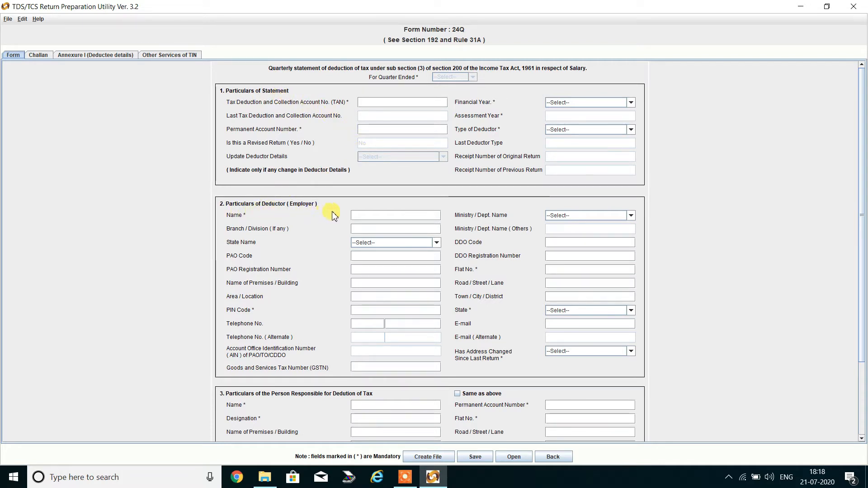
Examine the statement, deductor and responsible-person sections of the blank Form 24Q
scroll(332, 248, down, 4)
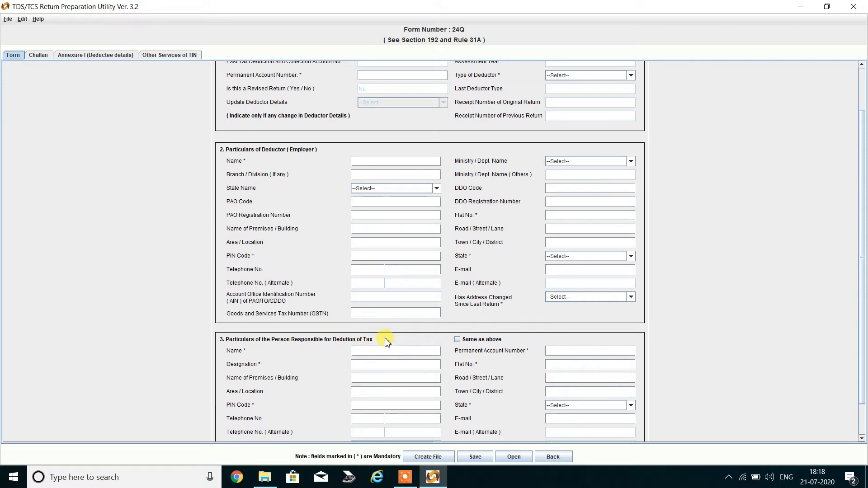
scroll(382, 348, down, 3)
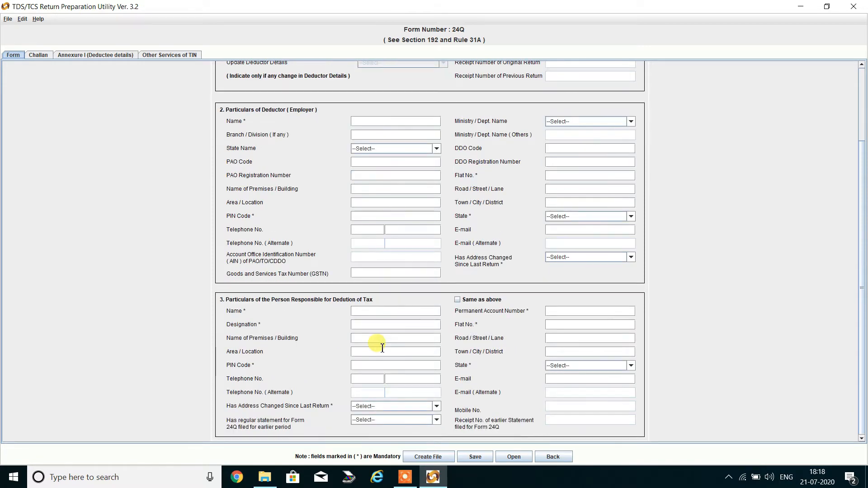
scroll(382, 348, up, 4)
scroll(382, 350, up, 3)
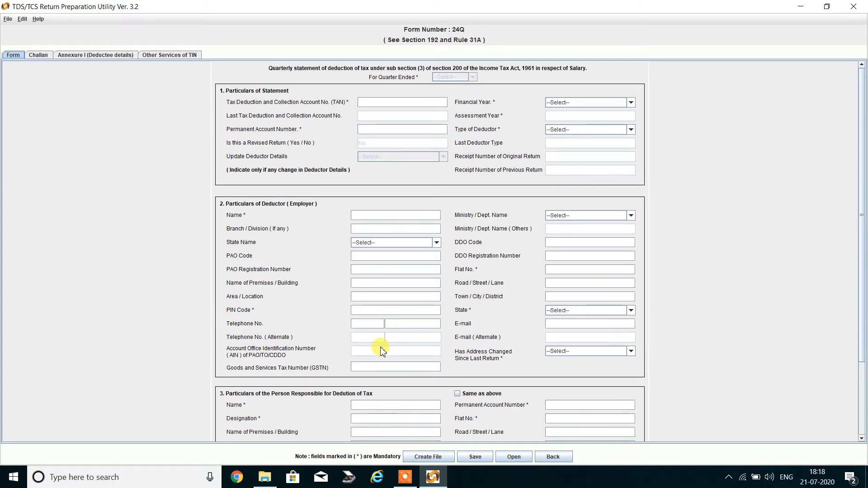
scroll(382, 350, down, 4)
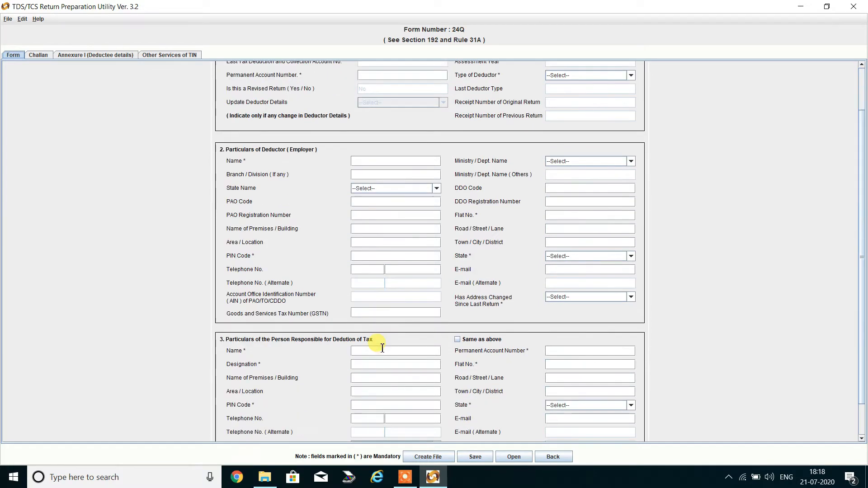
scroll(382, 348, up, 4)
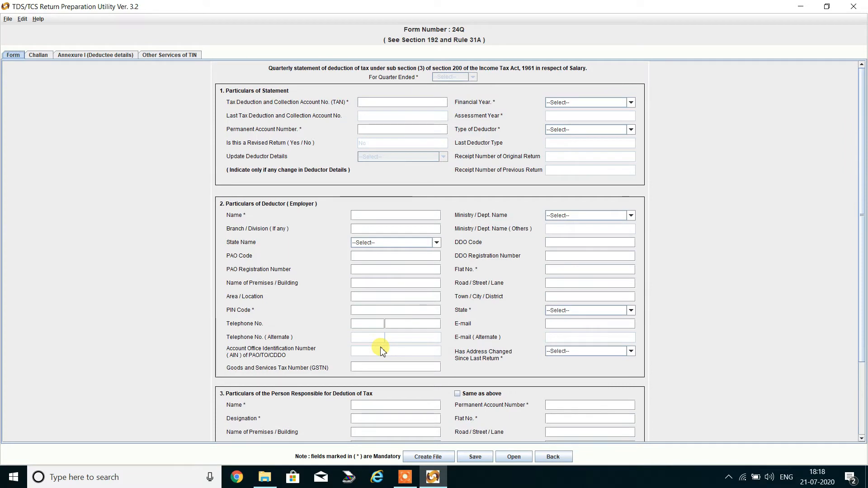
Set the statement's financial year to 2020-2021 and the quarter ended to Q1
click(38, 55)
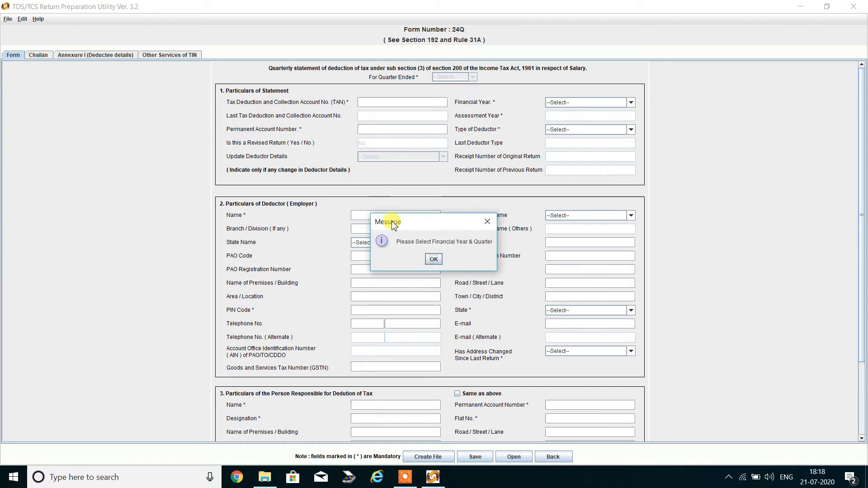
click(434, 260)
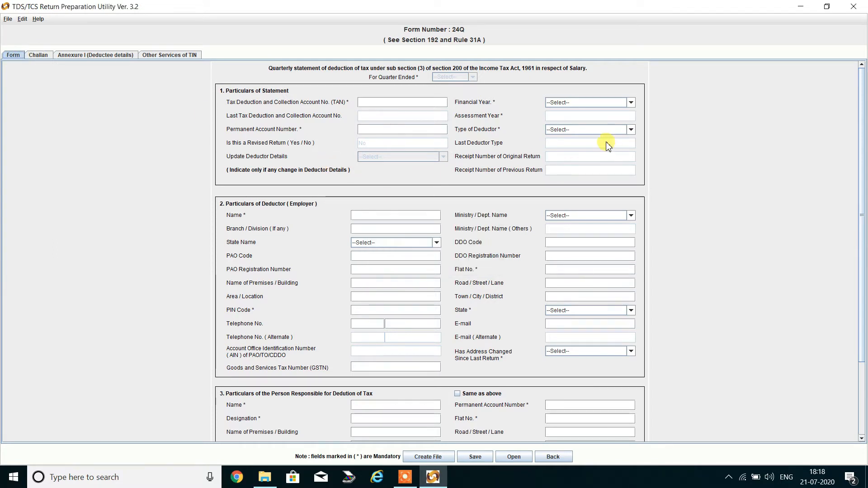
click(632, 129)
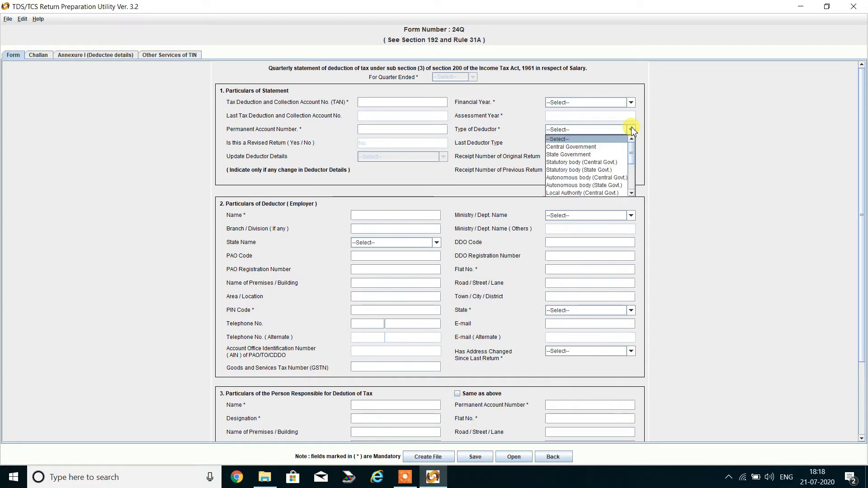
click(616, 103)
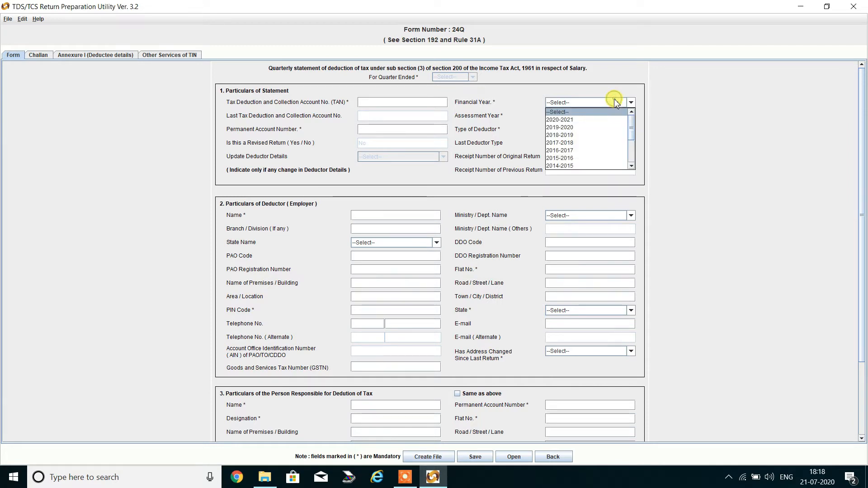
click(581, 120)
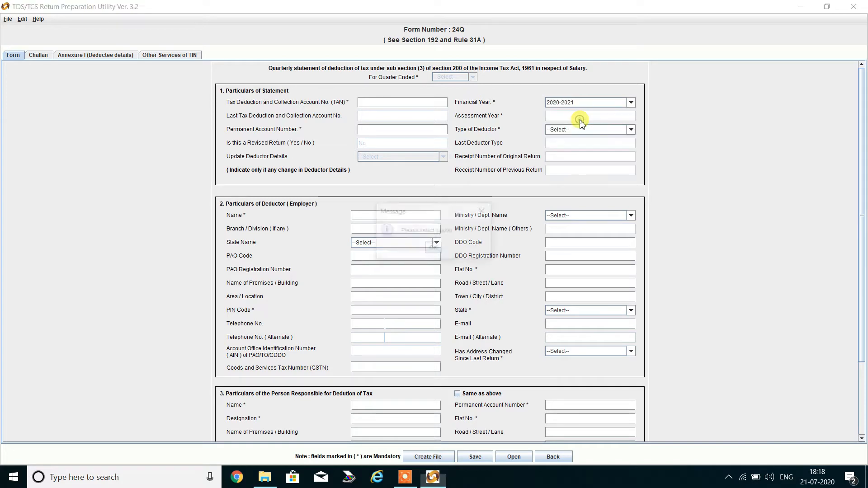
click(432, 249)
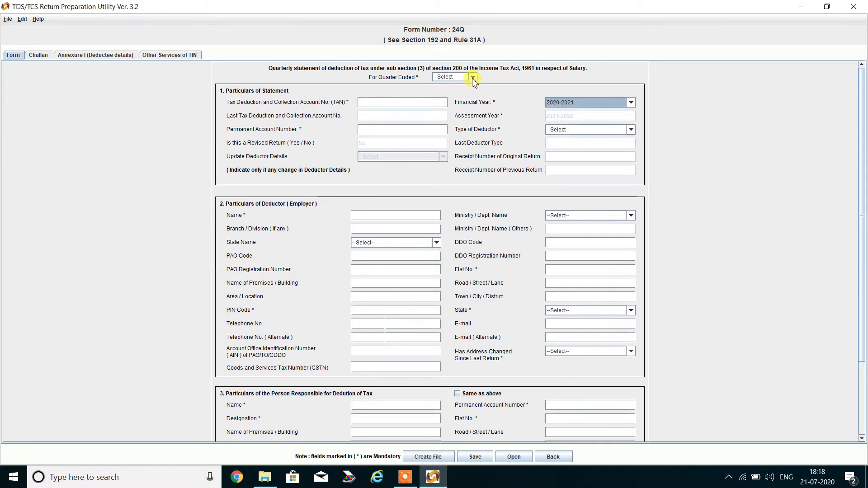
click(473, 78)
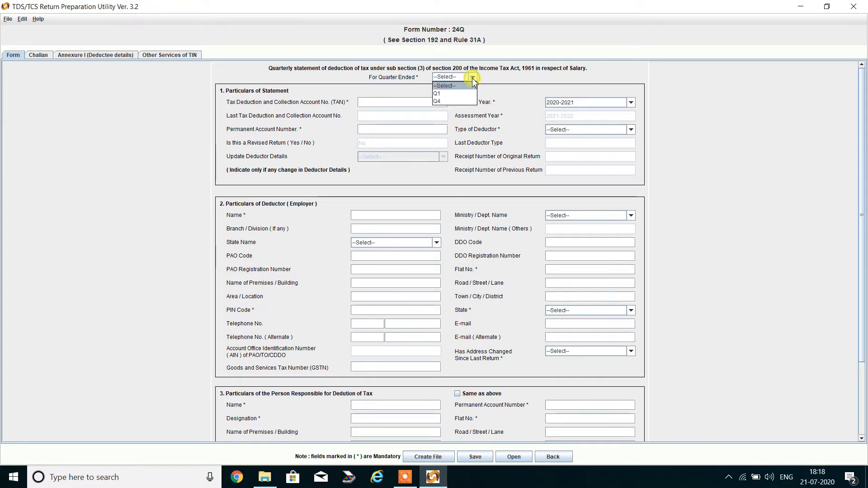
click(449, 94)
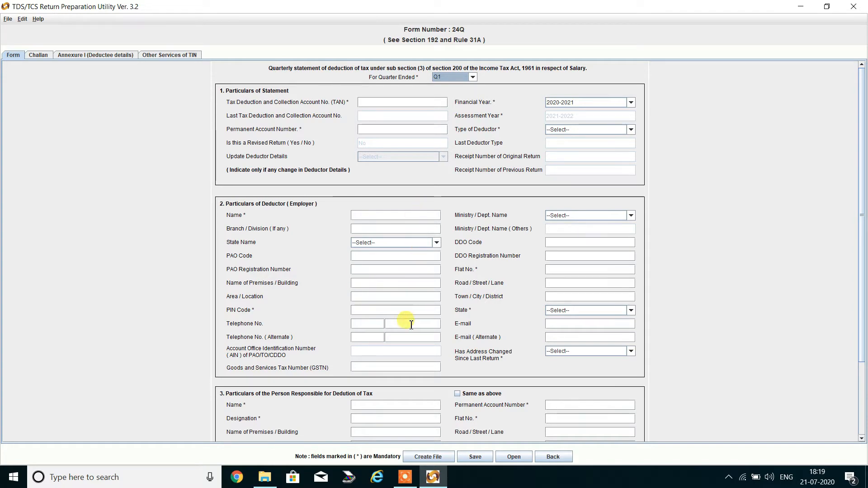
Add 3 rows to the Challan sheet of Form 24Q
scroll(411, 324, down, 3)
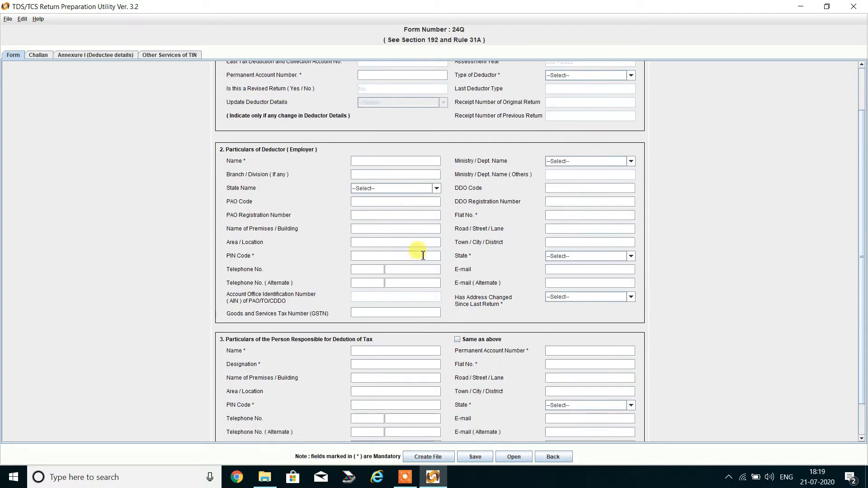
scroll(420, 227, up, 3)
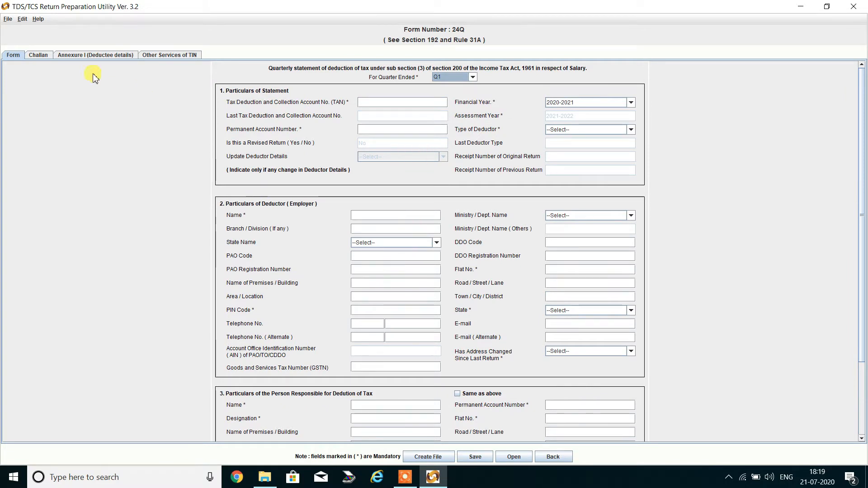
click(40, 55)
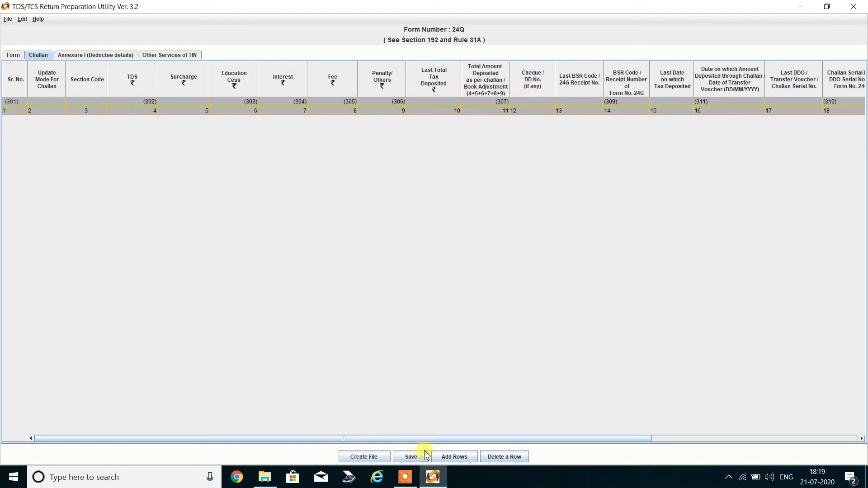
click(453, 458)
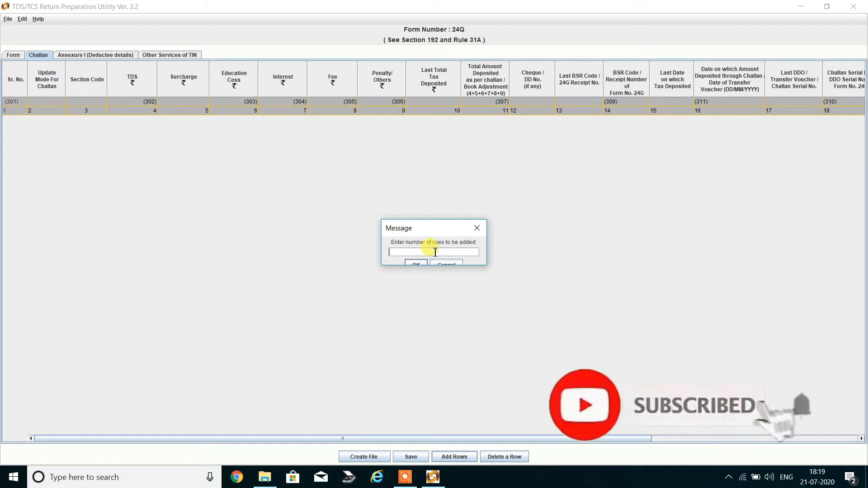
text(3)
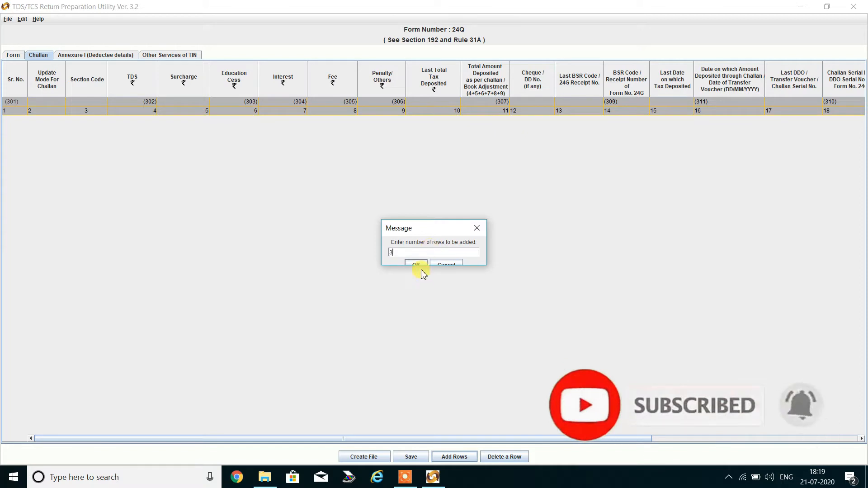
click(421, 264)
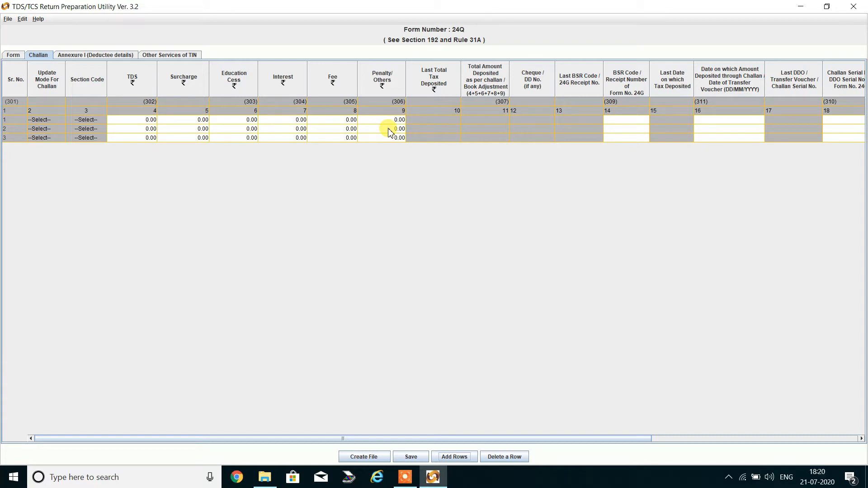
Insert 12 deductee records for each of challans 1, 2 and 3 in Annexure I (Deductee details)
click(107, 56)
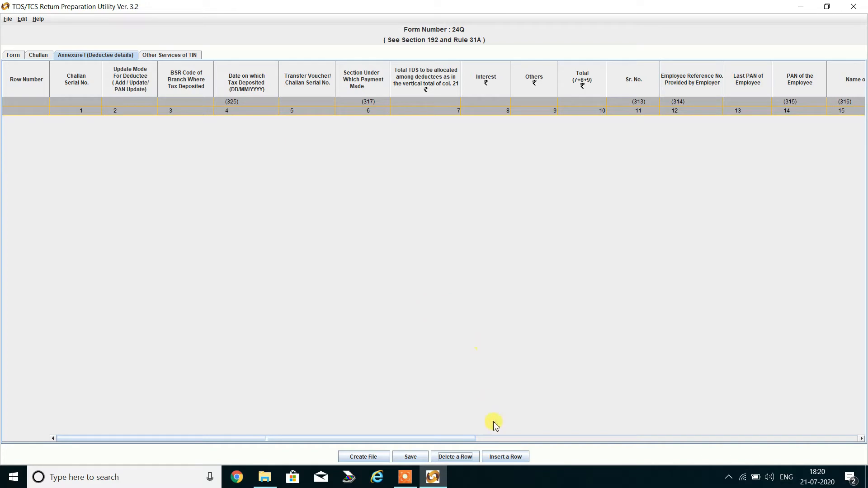
click(508, 458)
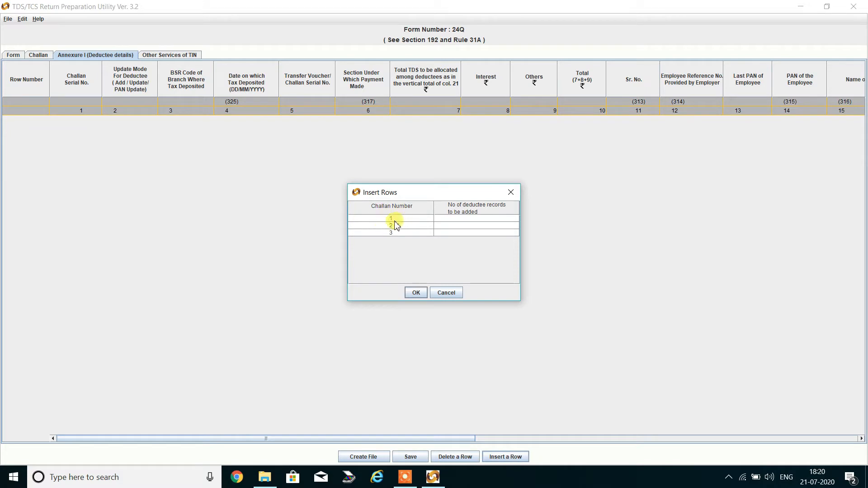
click(450, 220)
text(12)
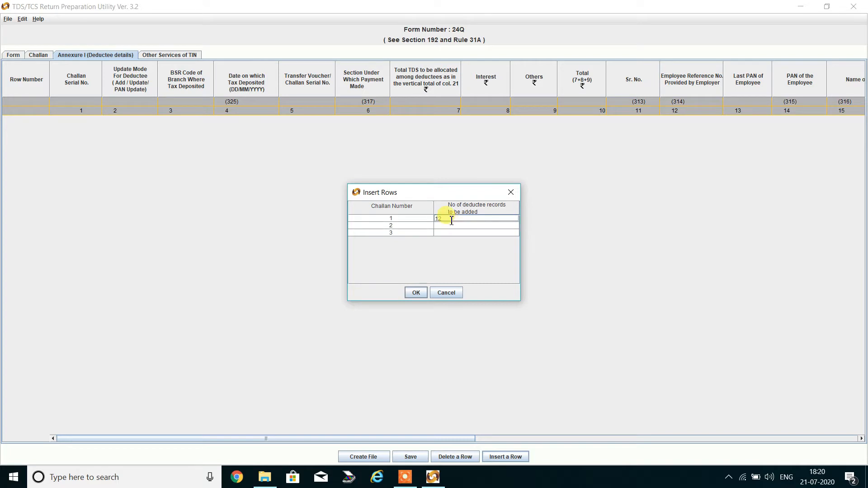
click(452, 226)
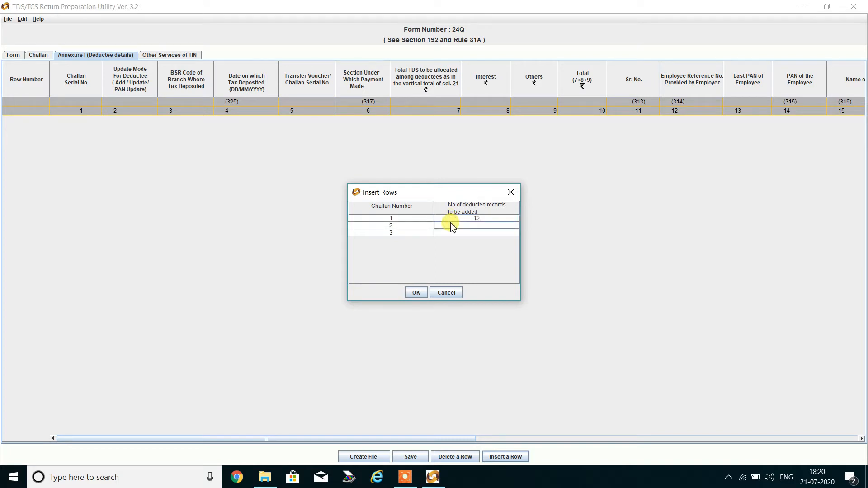
text(12)
click(455, 232)
text(1)
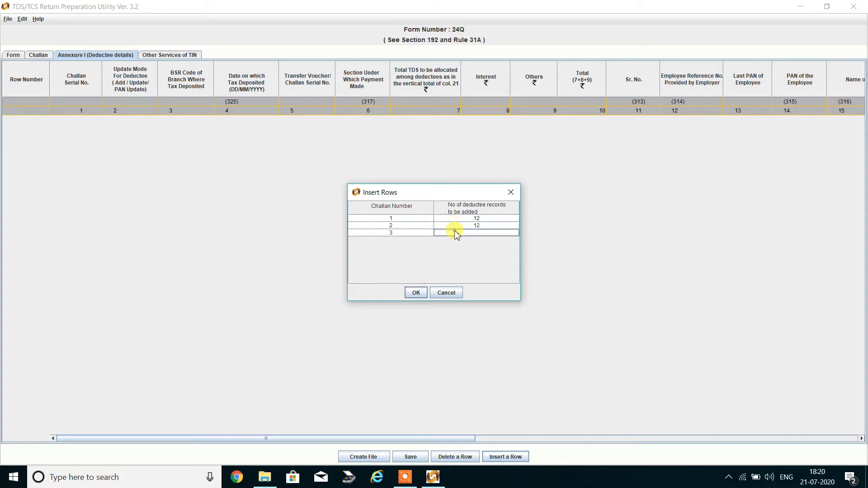
text(2)
click(415, 293)
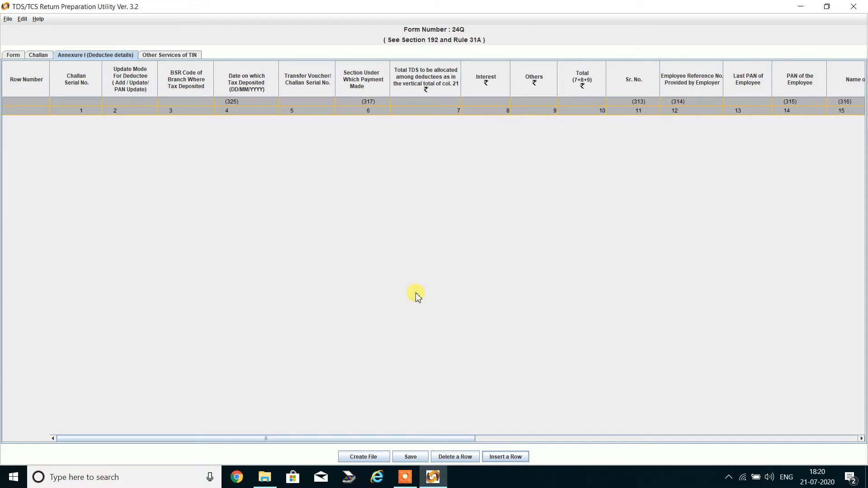
scroll(462, 204, down, 1)
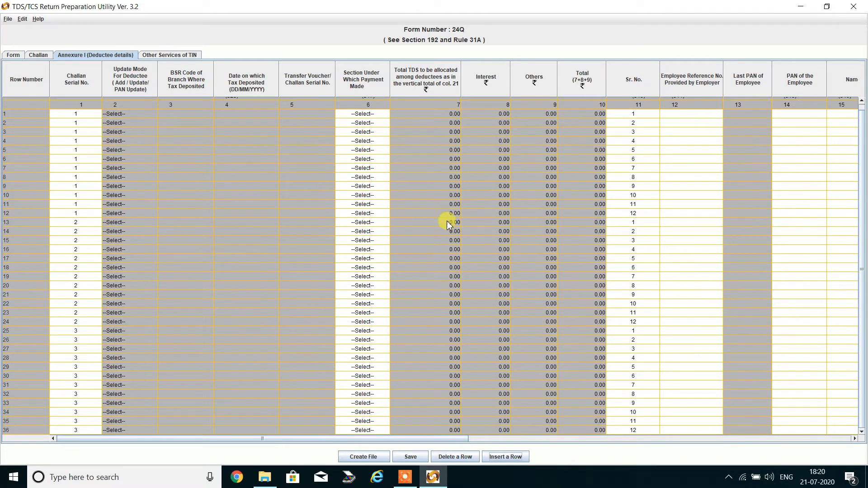
Examine the Annexure I deductee columns, from challan serial number through employee, payment and tax details to the remarks
scroll(460, 183, up, 1)
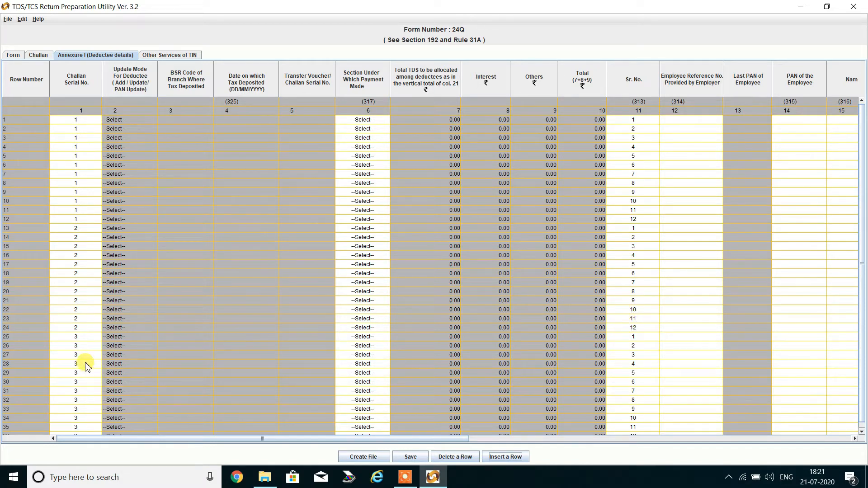
scroll(87, 366, down, 1)
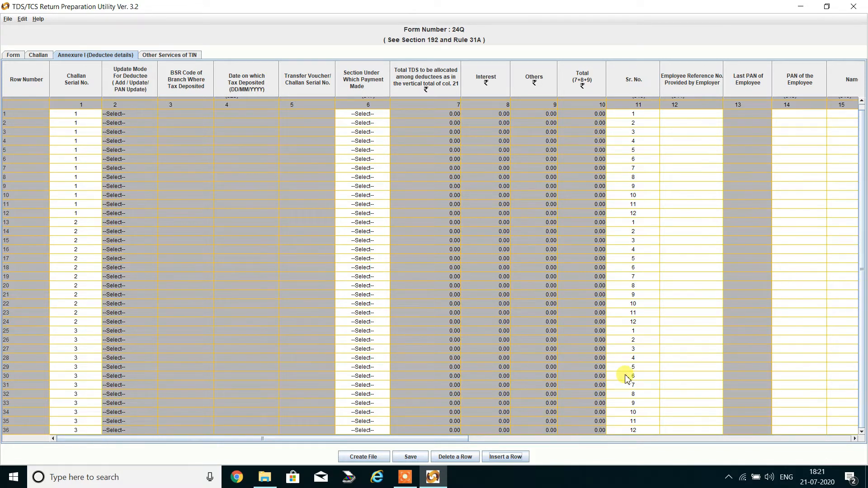
scroll(627, 379, up, 1)
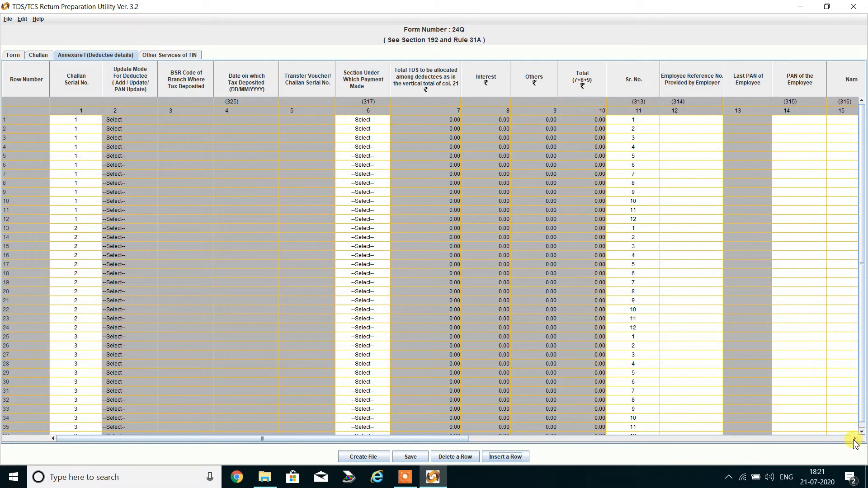
drag(854, 439, 854, 440)
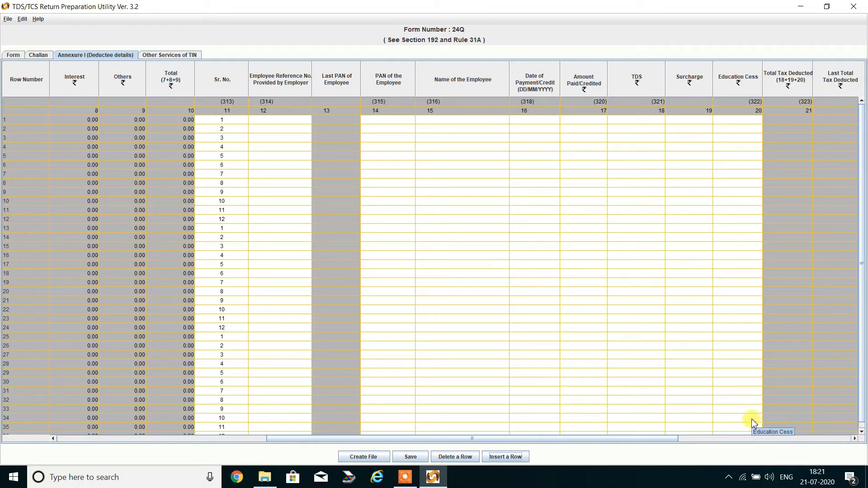
click(855, 439)
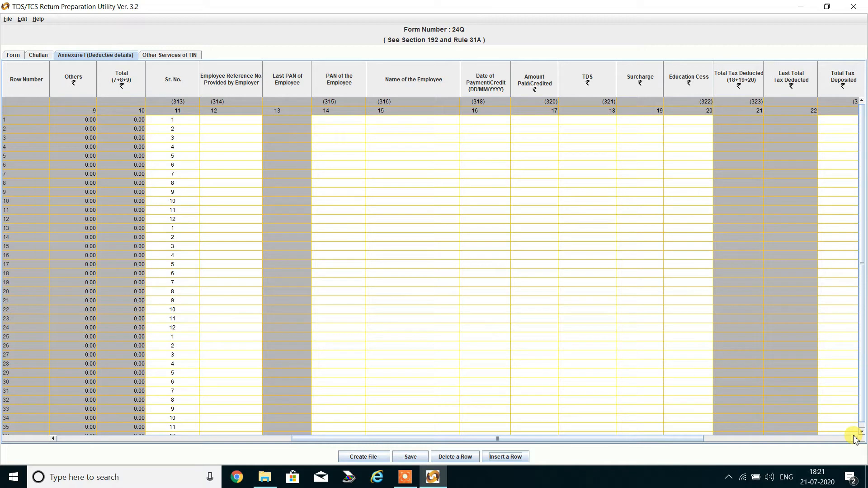
click(855, 439)
click(855, 439)
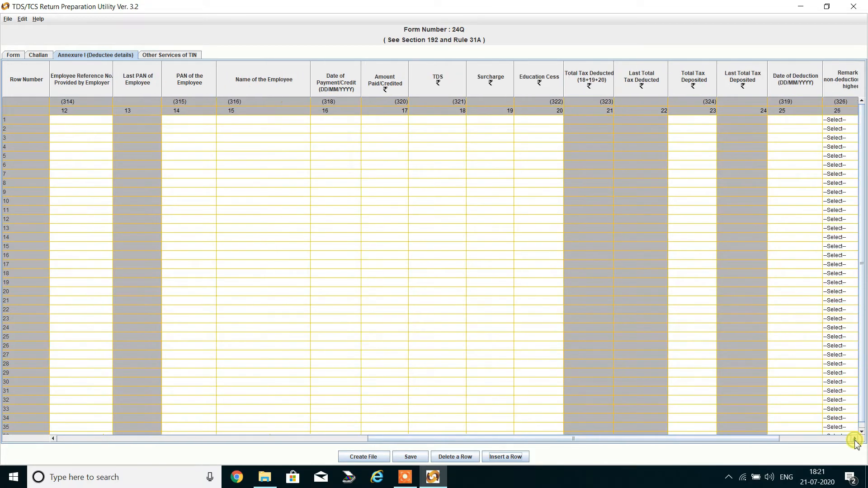
click(855, 439)
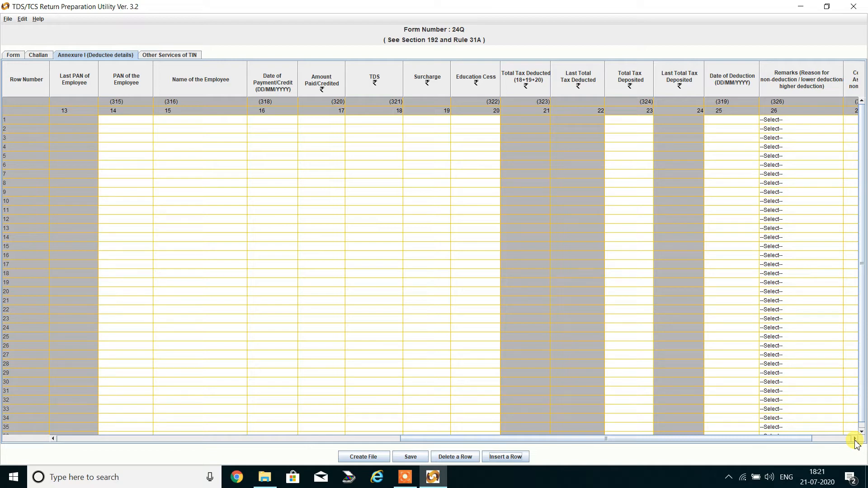
click(855, 439)
click(855, 438)
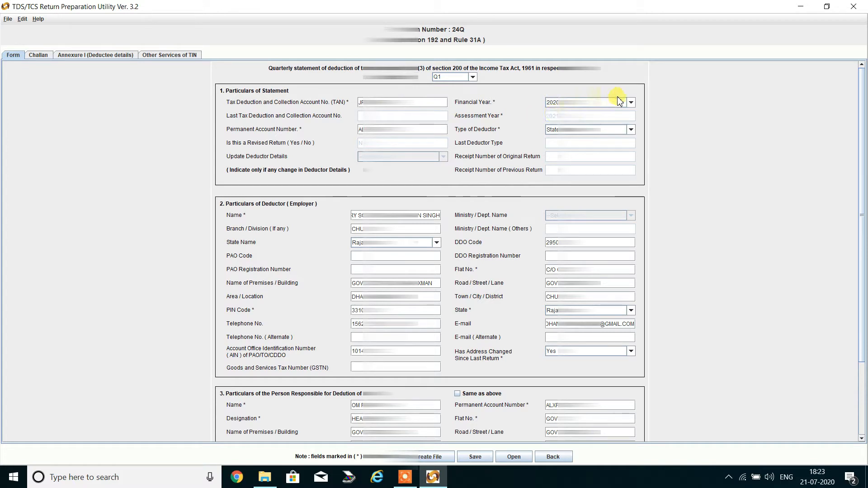
Select 2020-2021 as the financial year again and set the quarter ended to Q1 on the completed form
click(631, 103)
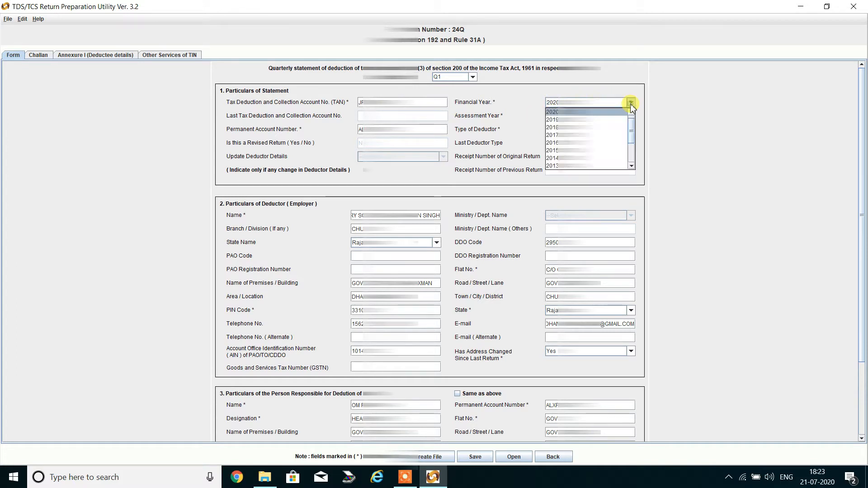
click(576, 111)
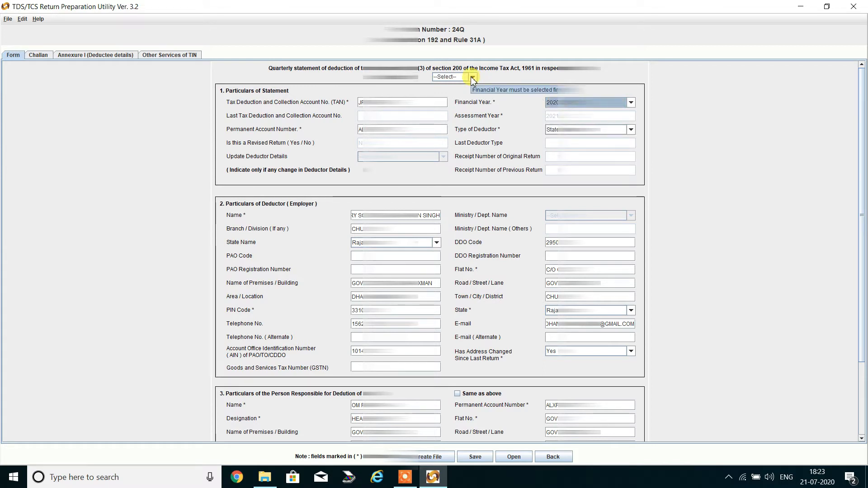
click(473, 78)
click(447, 92)
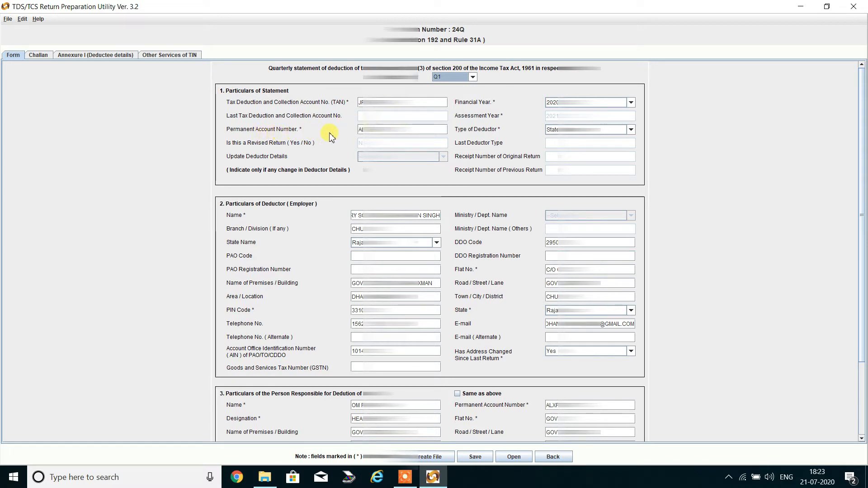
Set the type of deductor to the State option in the particulars of statement
click(398, 129)
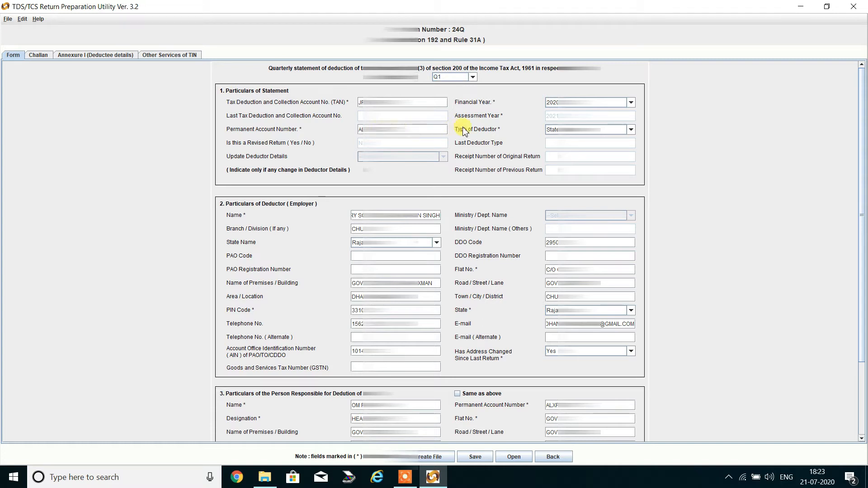
click(630, 130)
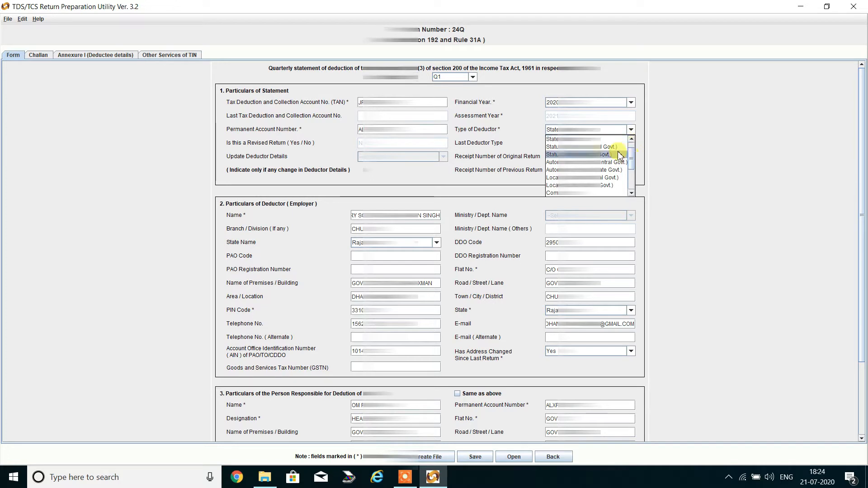
click(584, 139)
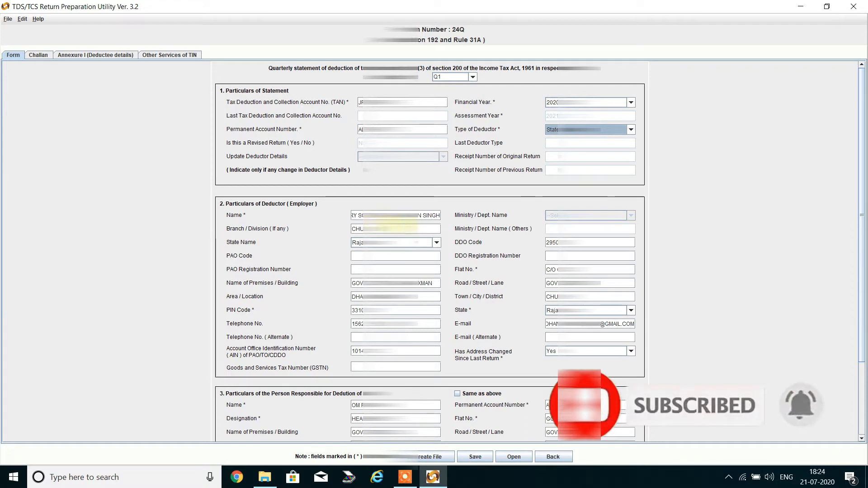
Set Has Address Changed Since Last Return to Yes in the particulars of deductor
click(437, 243)
click(437, 243)
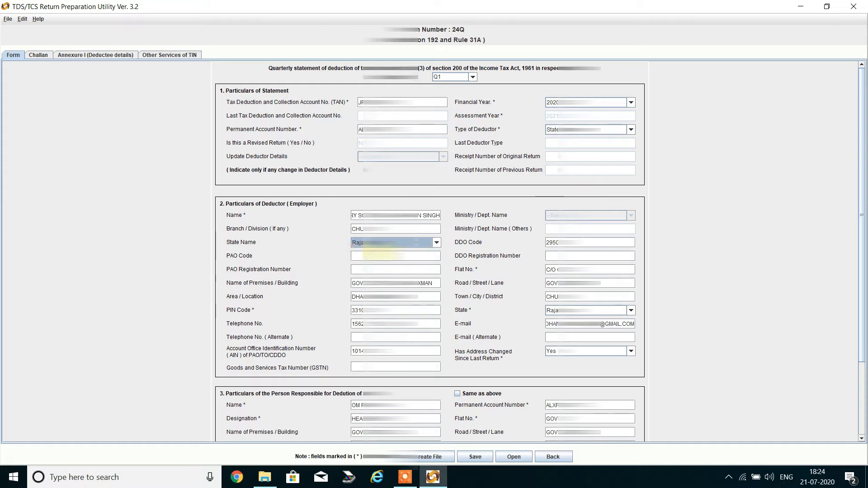
click(377, 255)
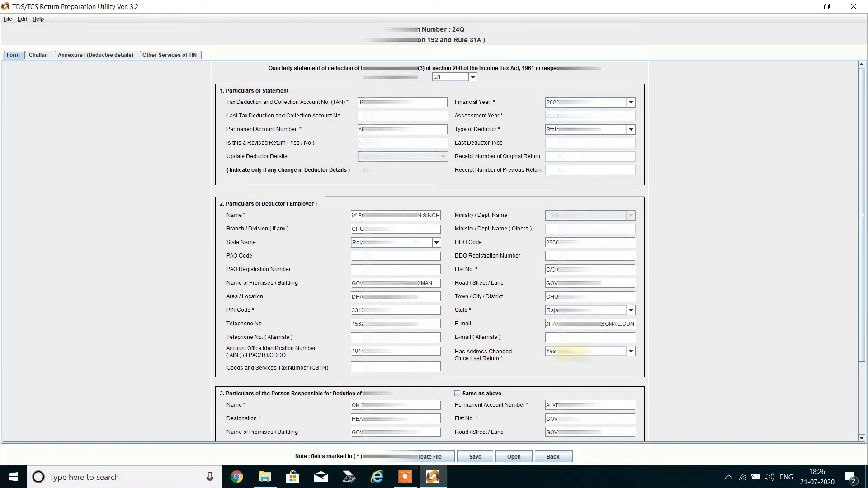
click(630, 351)
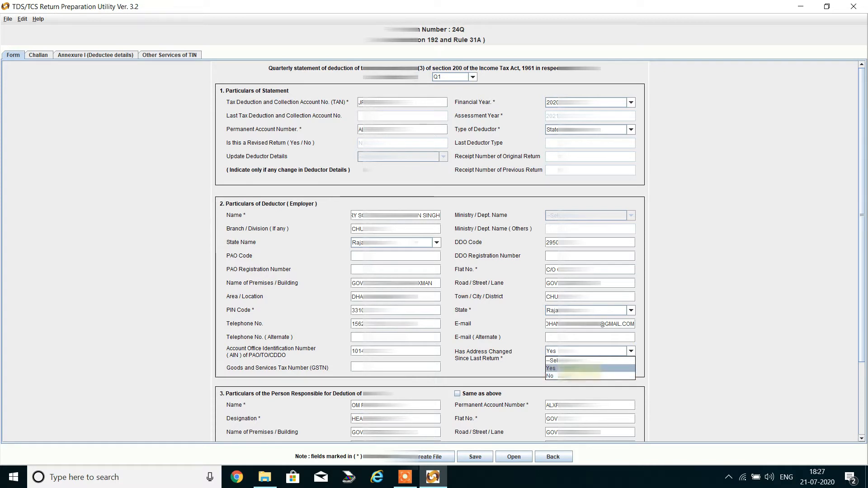
click(583, 369)
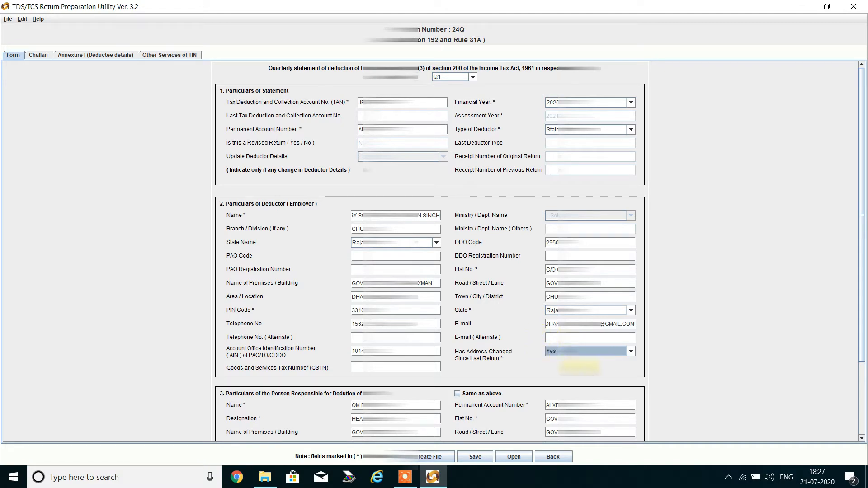
Review the completed particulars of the person responsible for deduction, including PAN, address, contact and earlier-statement receipt fields
scroll(555, 373, down, 3)
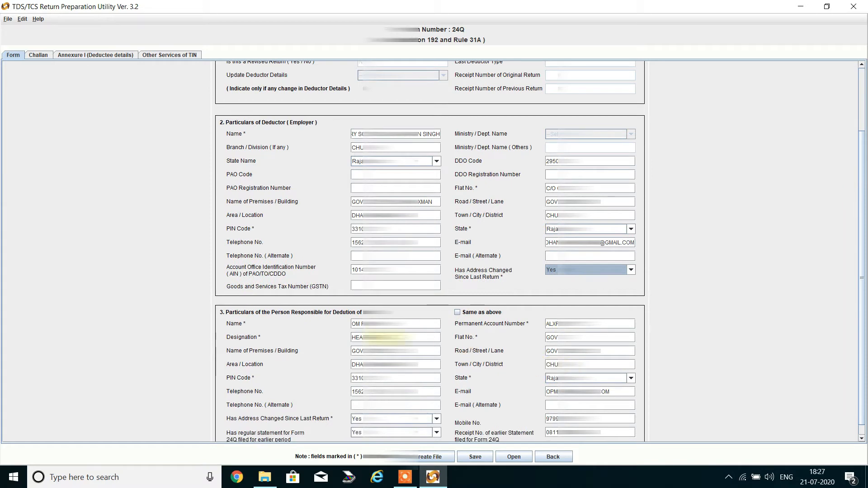
scroll(326, 350, down, 1)
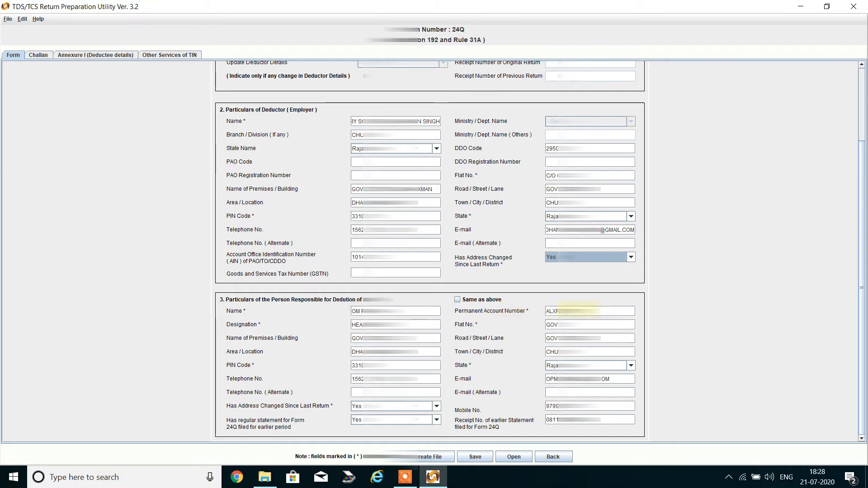
click(580, 311)
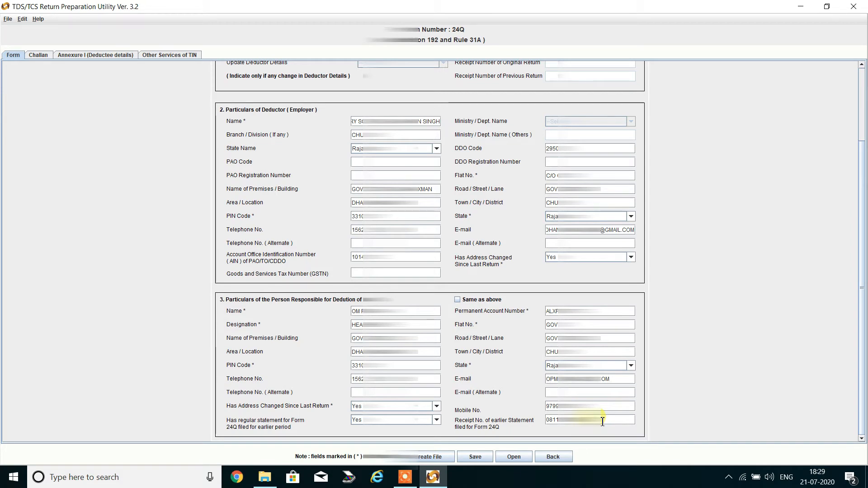
scroll(481, 367, up, 1)
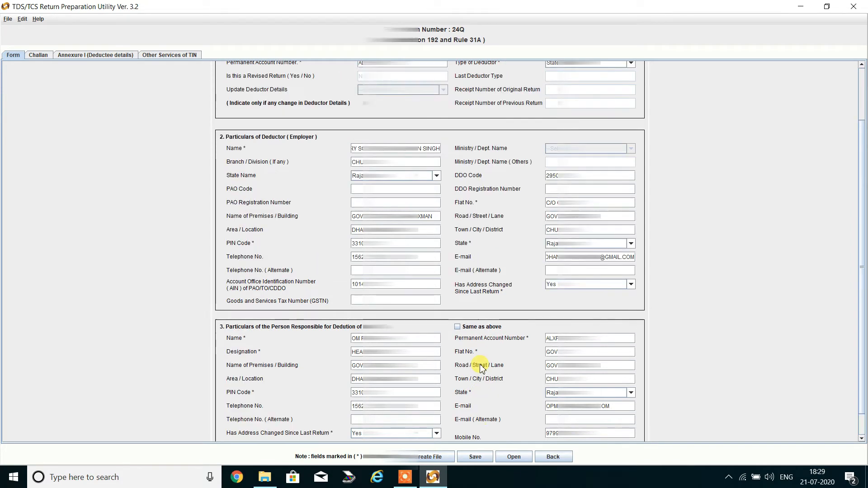
scroll(480, 367, up, 3)
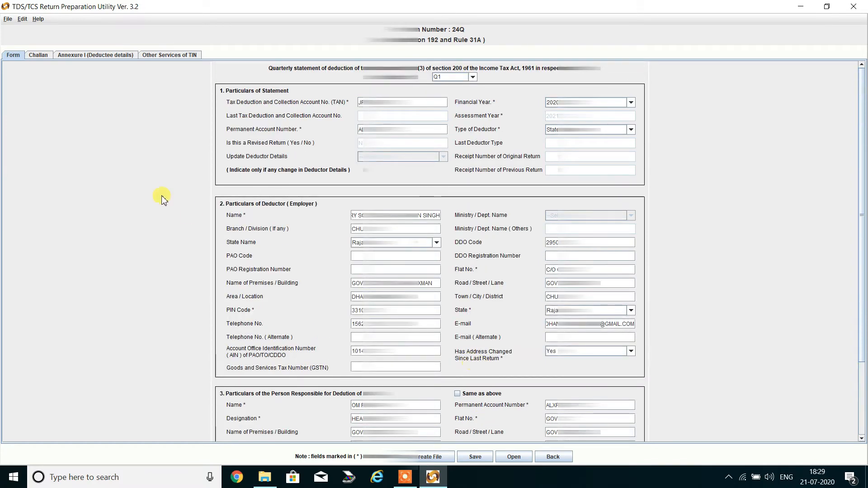
Compare the Challan sheet's TDS amounts, receipt numbers, deposit dates and DDO serial numbers with the BIN details on the Tax Information Network page in the browser
click(39, 55)
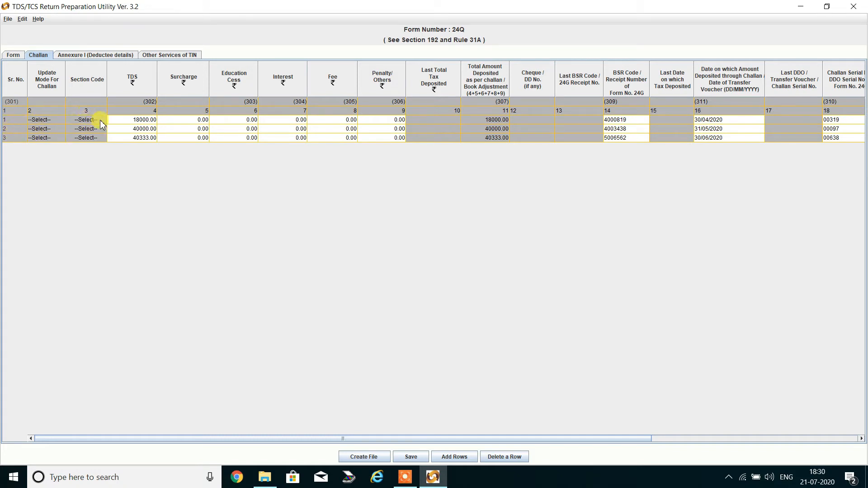
click(150, 122)
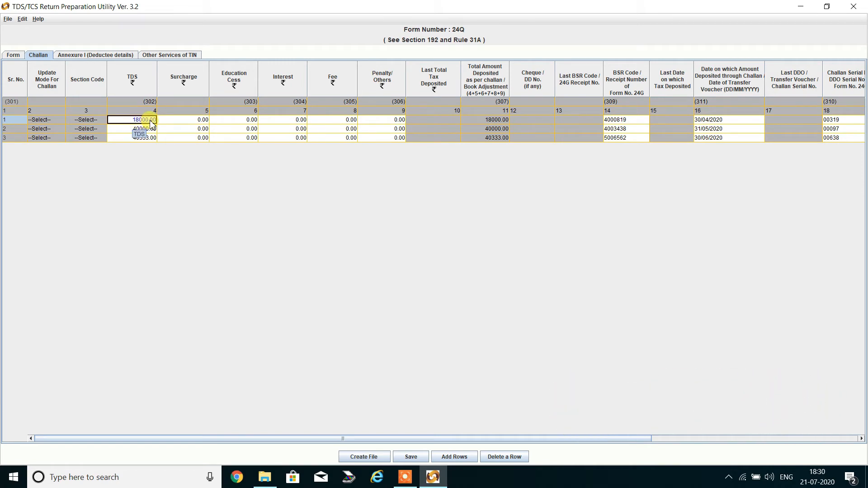
click(129, 130)
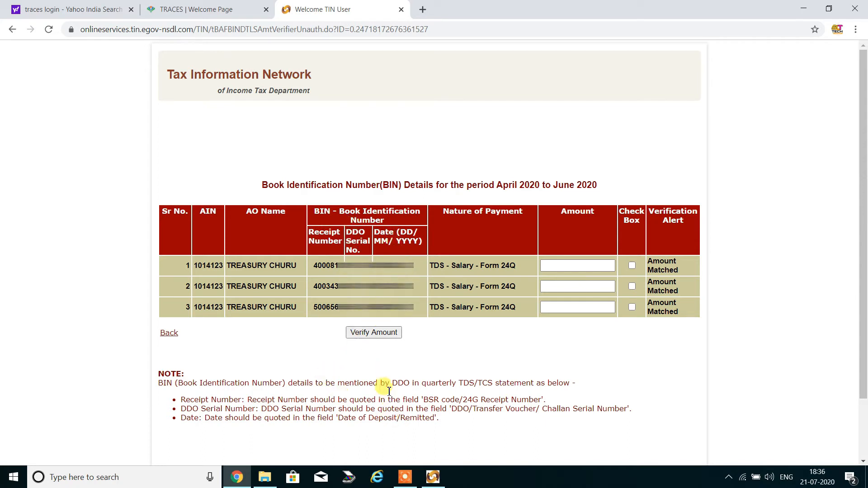
click(433, 477)
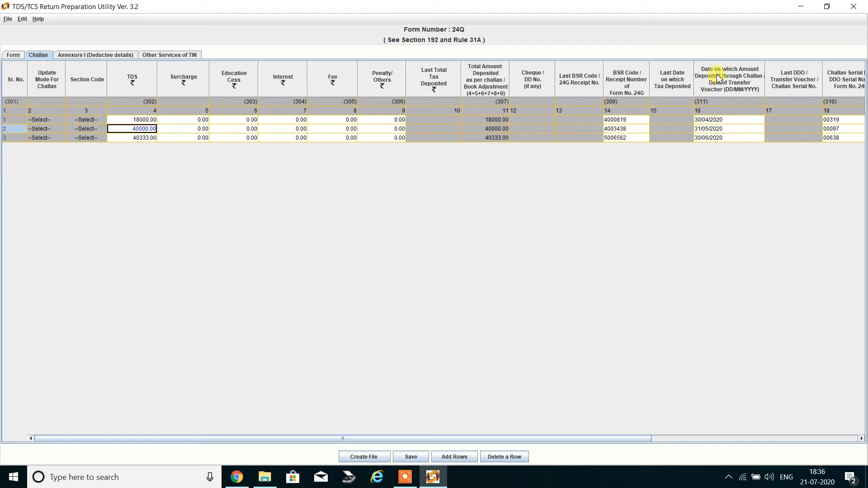
click(859, 439)
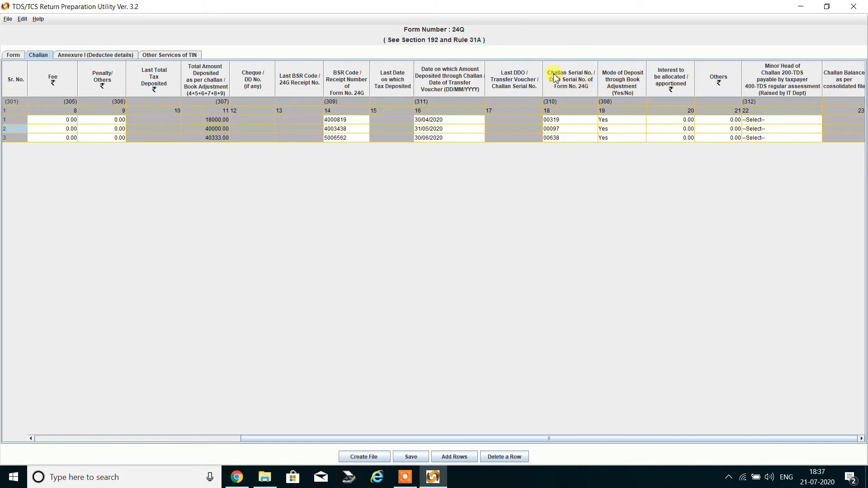
key(alt+Tab)
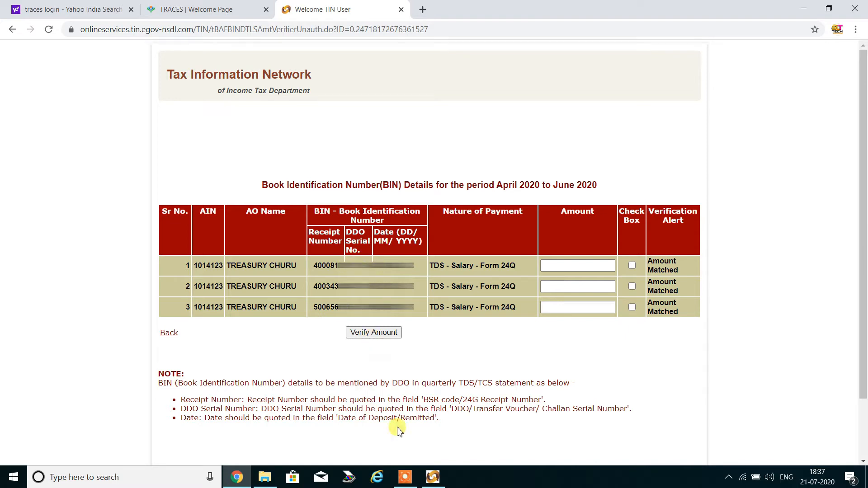
click(435, 481)
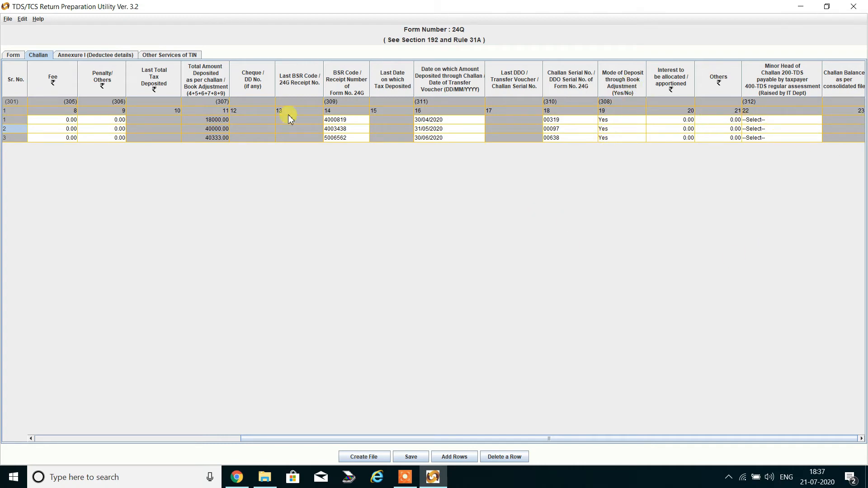
Set the section under which payment was made to 92A for row 1 of Annexure I and review that column's other rows
click(100, 55)
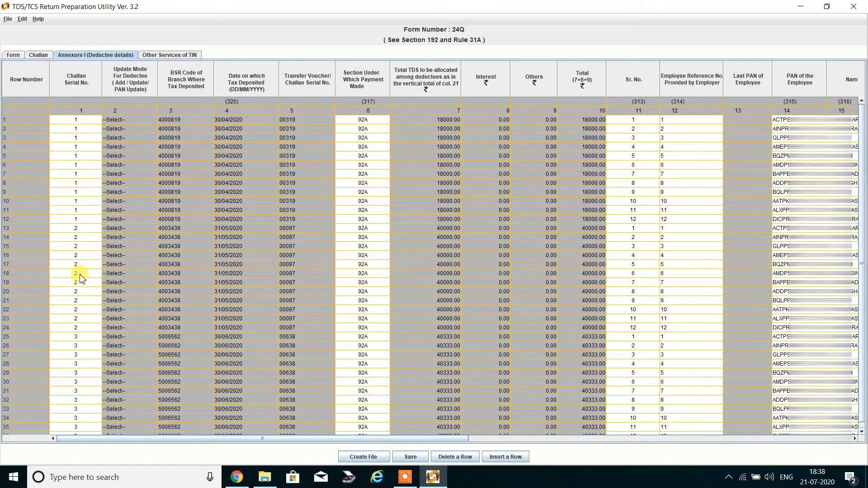
click(386, 123)
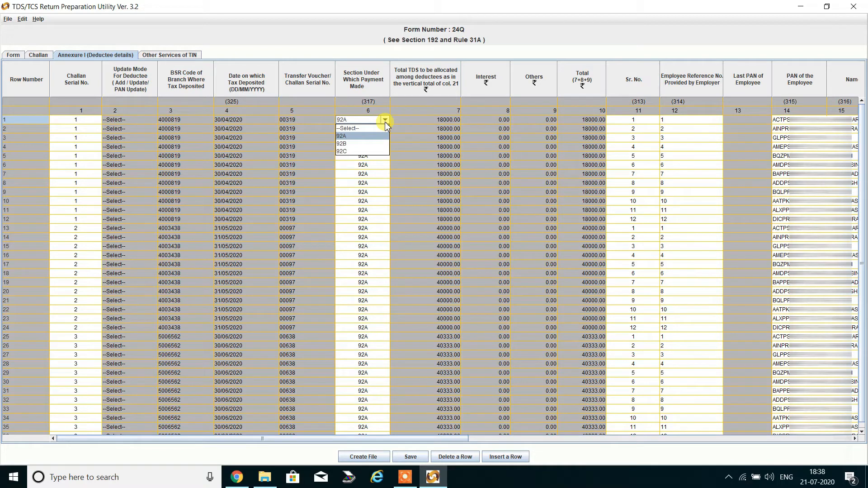
click(355, 136)
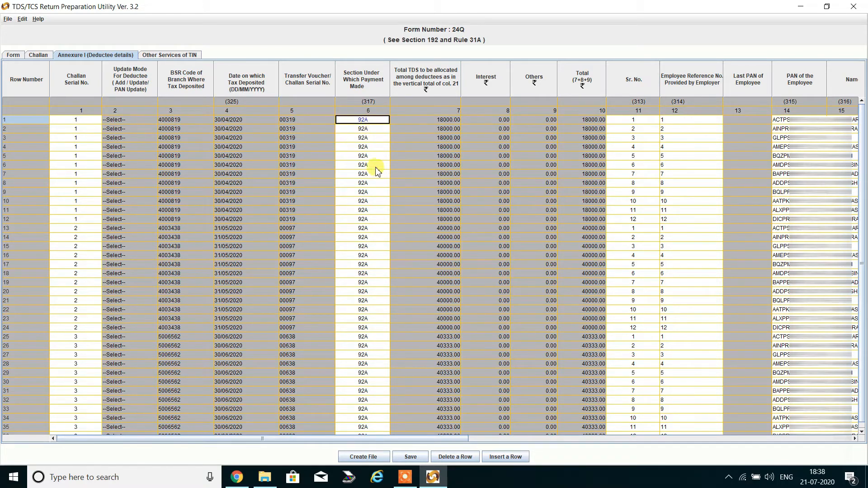
scroll(371, 280, down, 2)
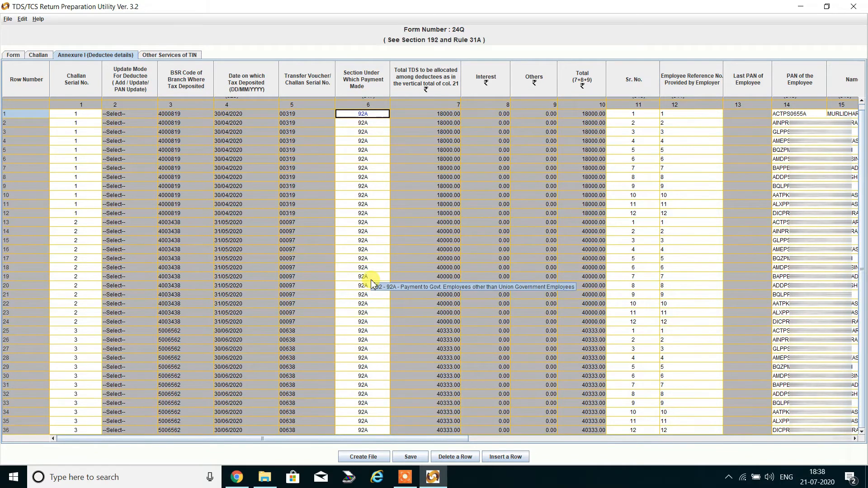
scroll(371, 283, up, 2)
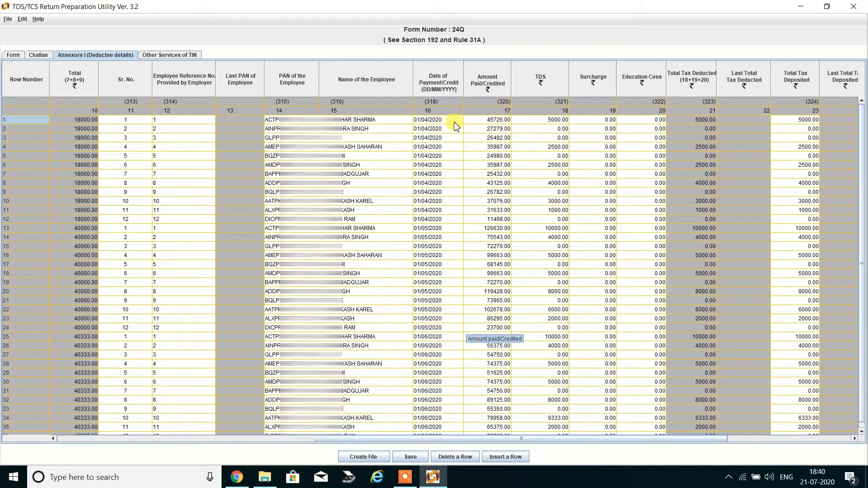
Review the Annexure I employee rows from amount paid and TDS through tax deposited, deduction date, remarks and certificate number
click(501, 120)
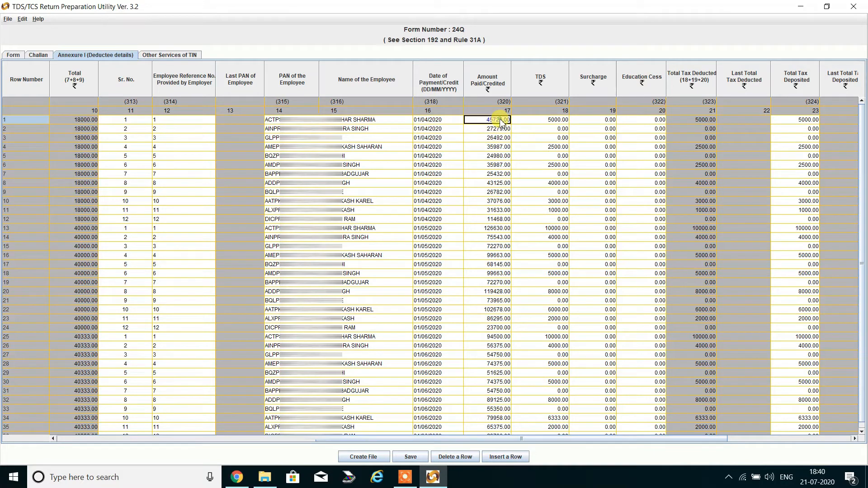
click(559, 122)
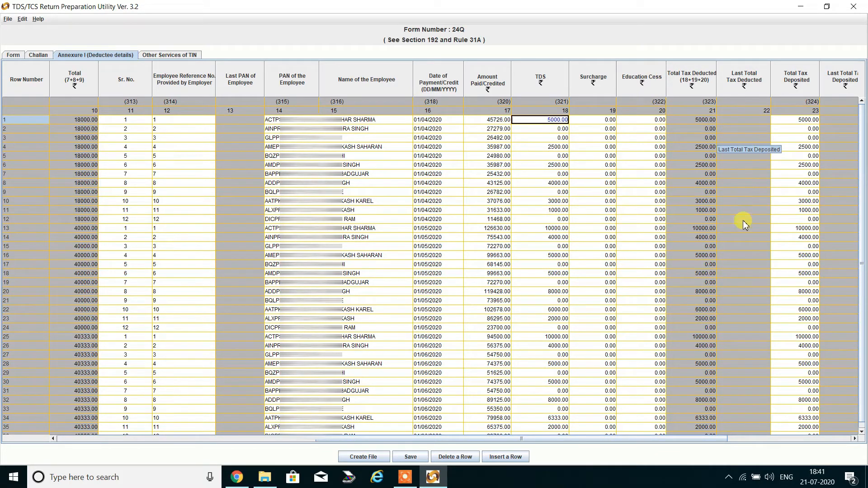
click(743, 249)
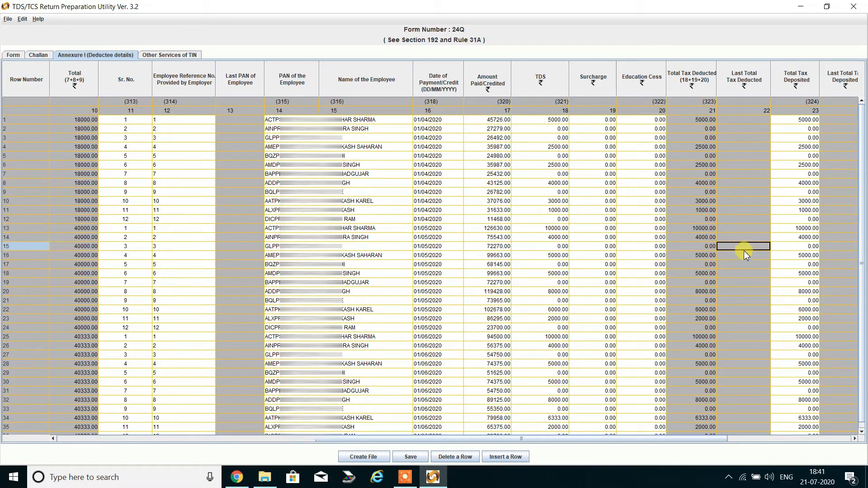
click(851, 441)
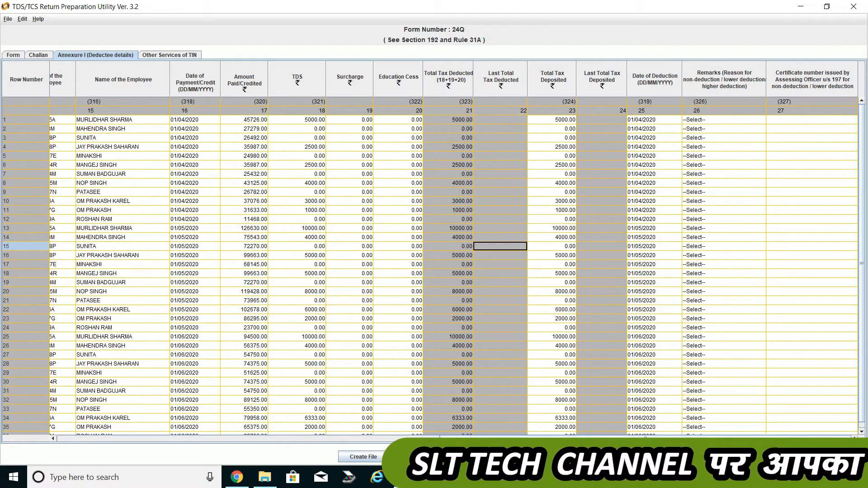
Create a new folder on the Desktop through the return's save dialog and close the dialog without saving
click(412, 457)
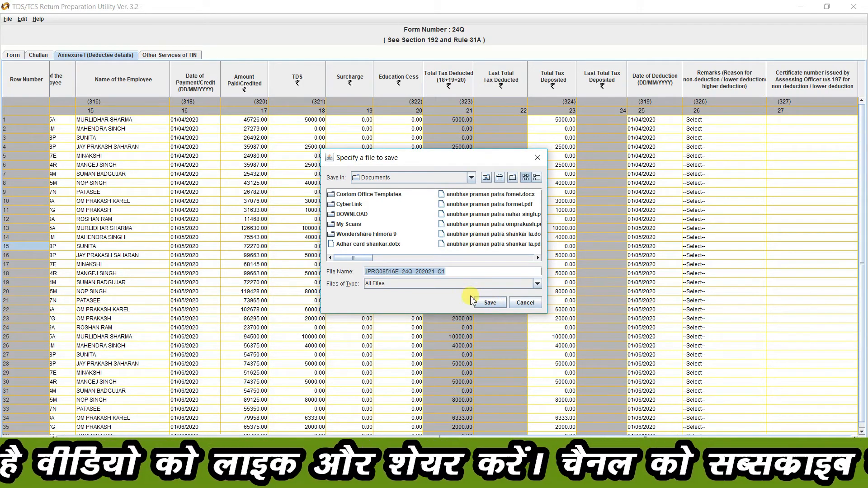
click(499, 178)
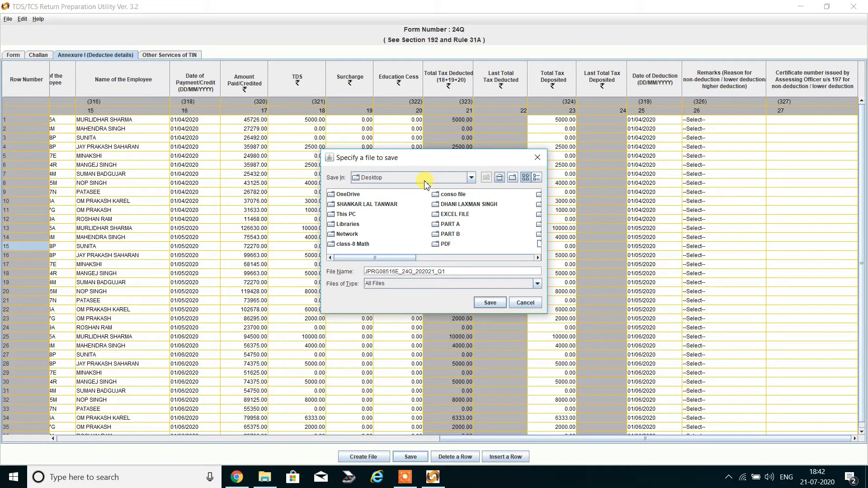
click(512, 178)
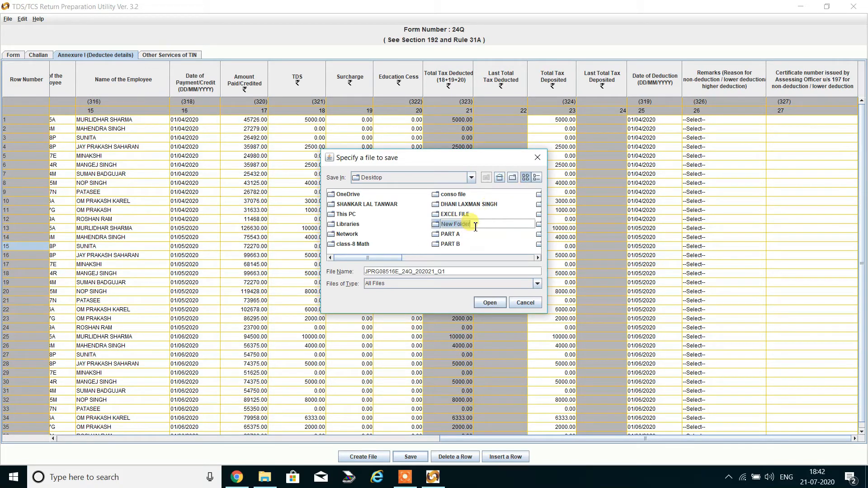
key(Return)
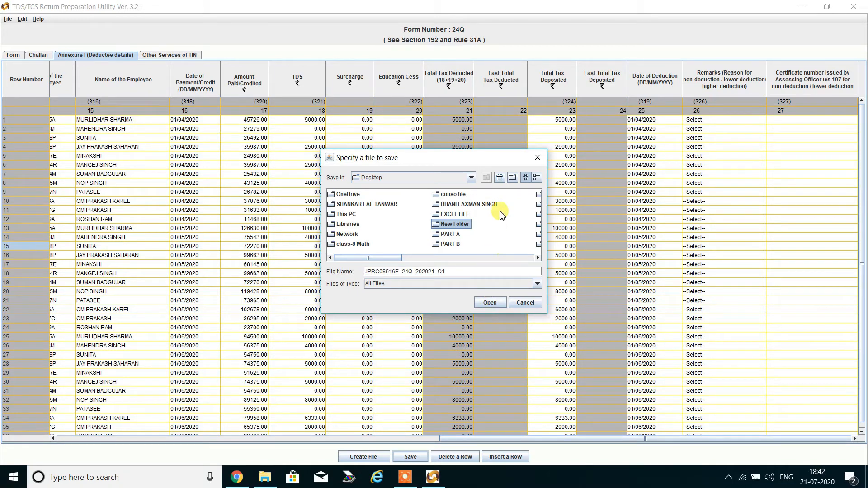
click(537, 158)
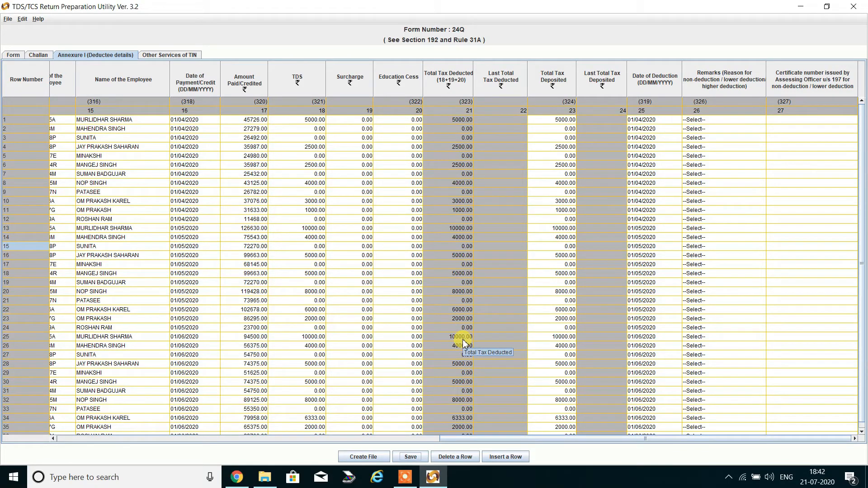
Start creating the FVU file and set its error/upload and statistics report path to 24QRQ1 in the Desktop's New Folder
click(364, 459)
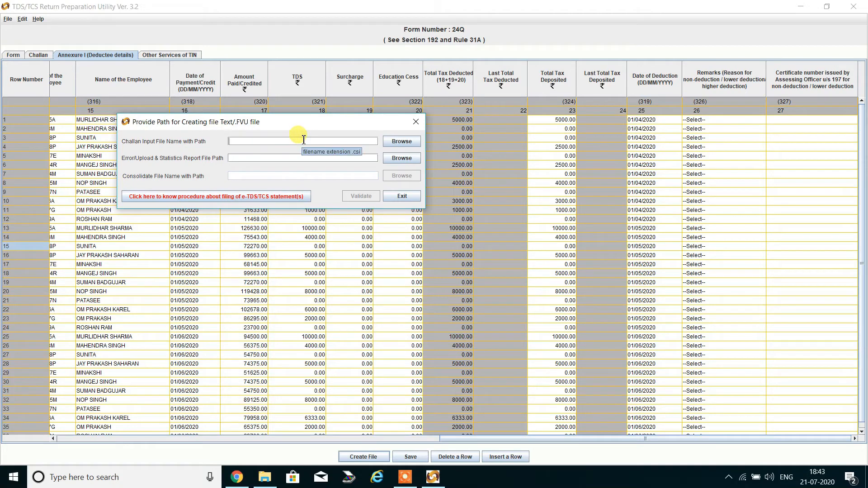
click(343, 142)
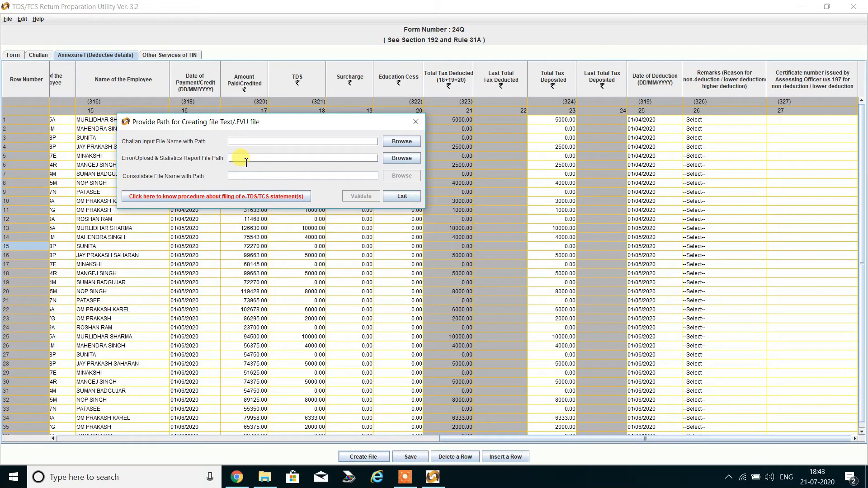
click(399, 162)
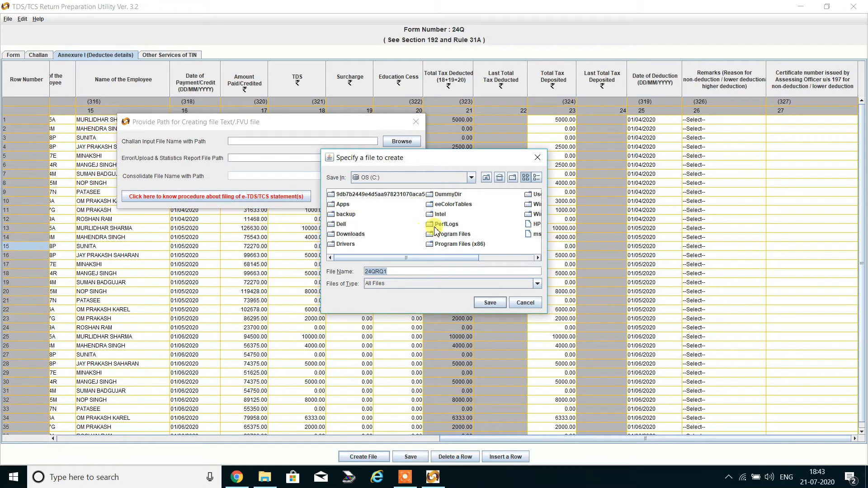
click(498, 179)
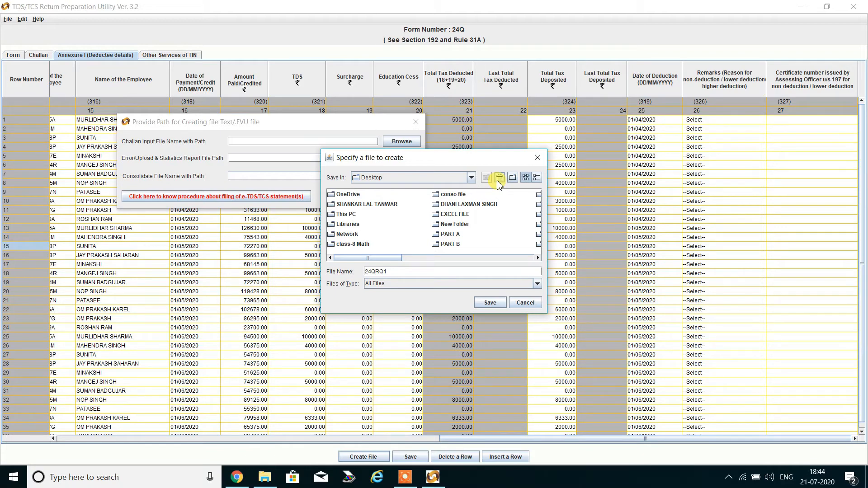
click(462, 226)
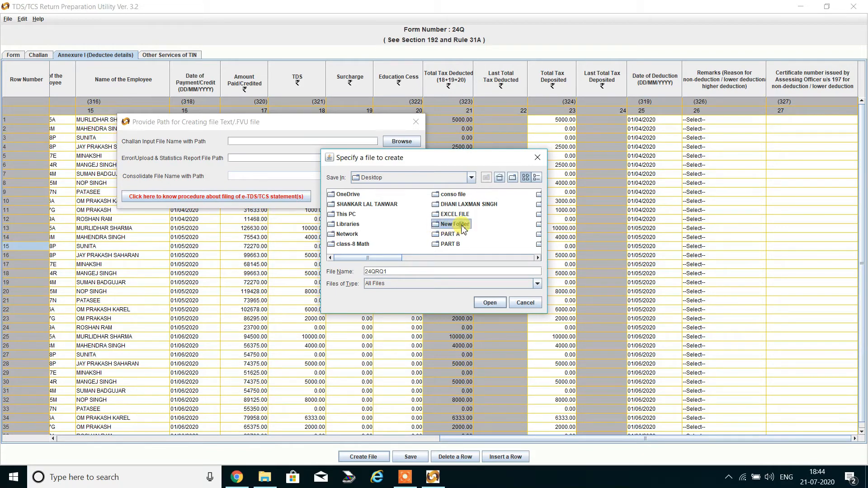
click(489, 302)
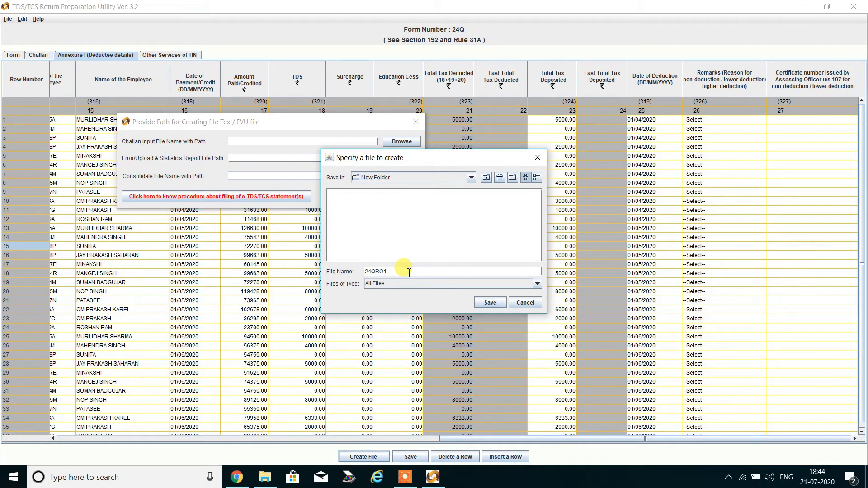
click(490, 303)
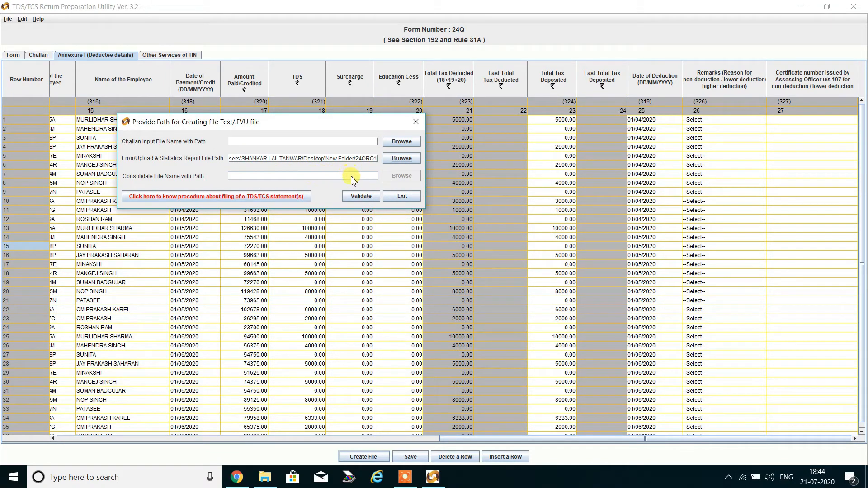
Validate the return to generate its FVU files and dismiss both resulting messages
click(361, 197)
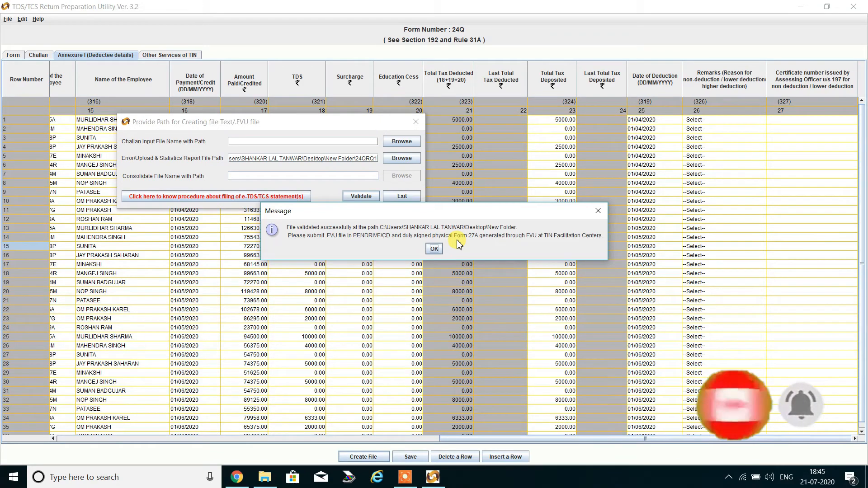
click(433, 250)
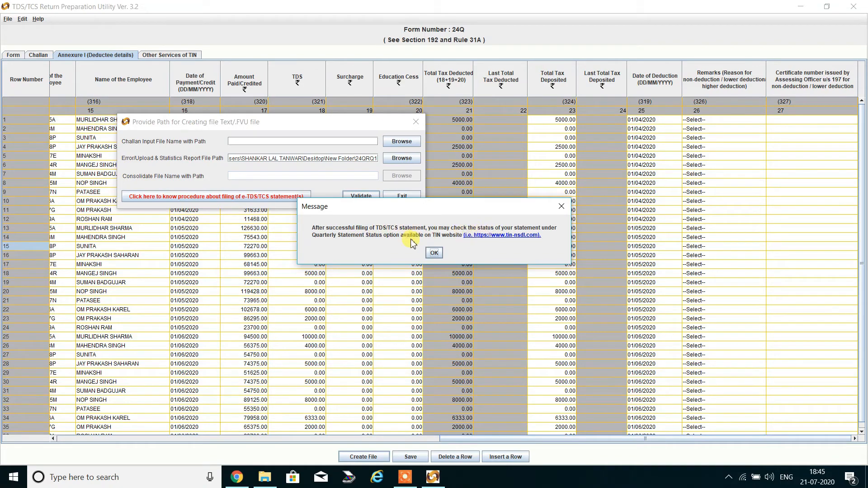
click(434, 253)
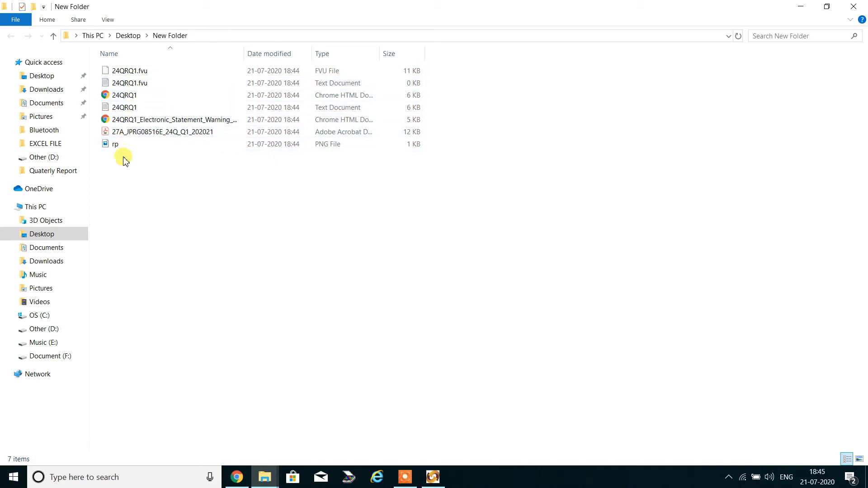
Open the generated Form 27A PDF from New Folder, review it down to the verification section, and close it
click(142, 134)
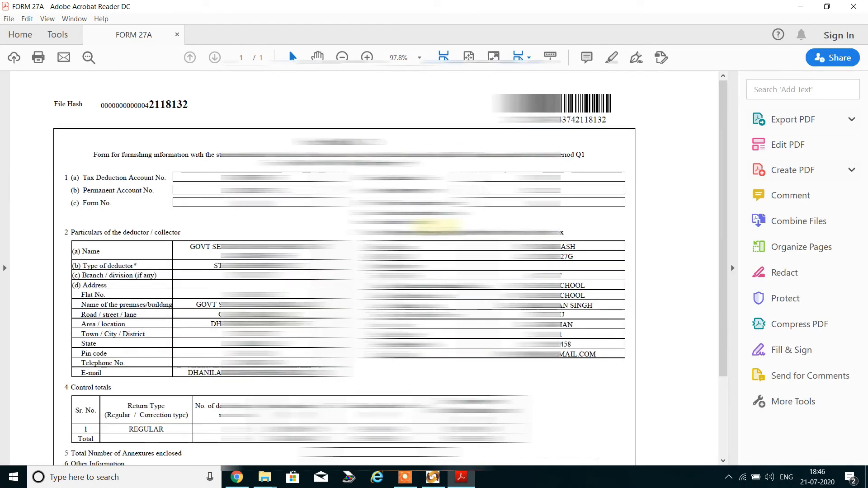
scroll(437, 224, down, 2)
scroll(436, 225, down, 4)
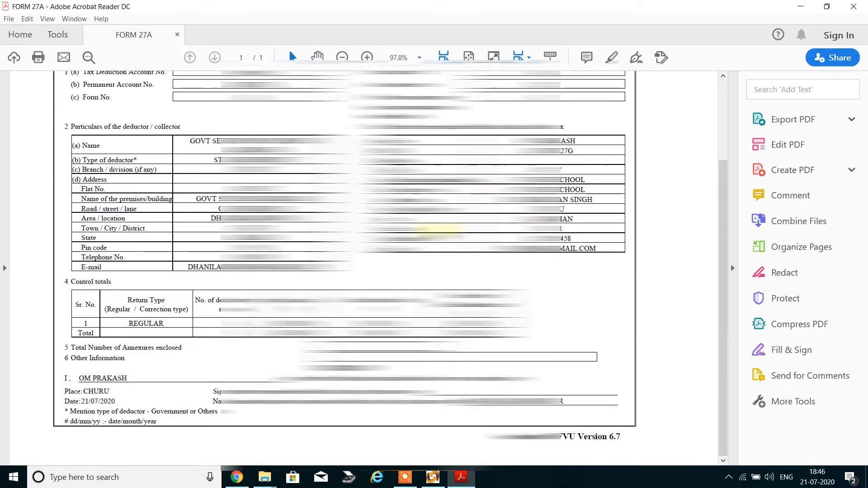
scroll(436, 225, up, 6)
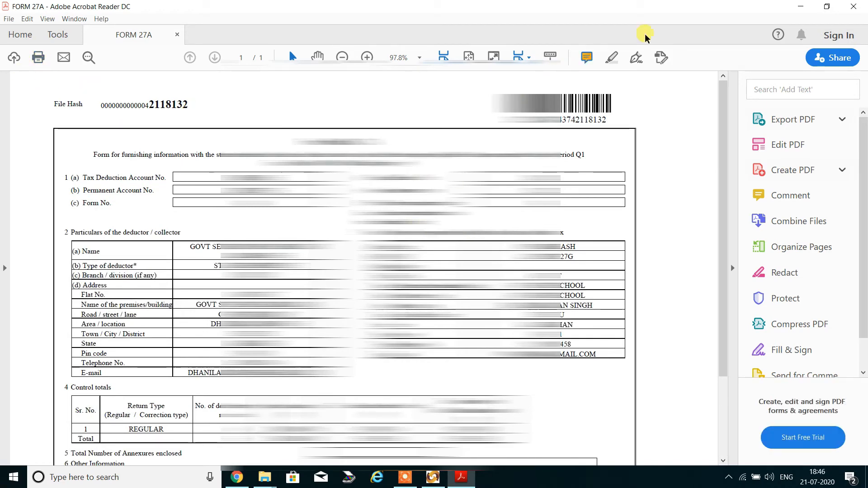
click(854, 7)
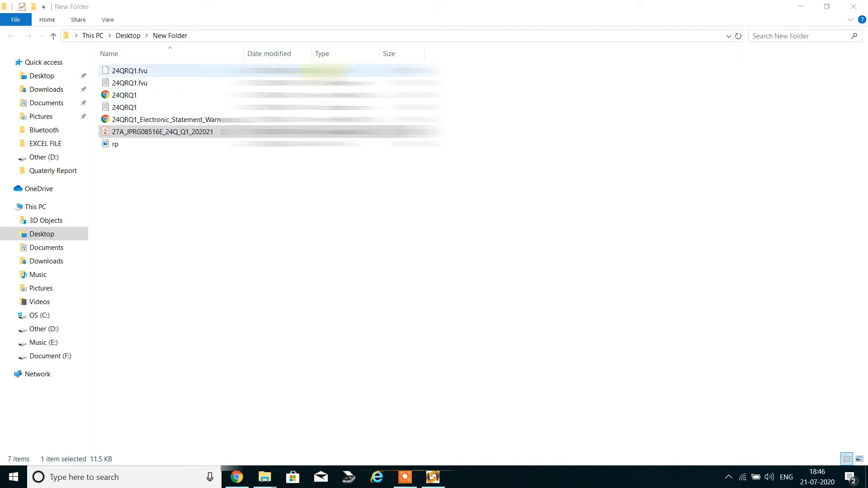
Compress the 24QRQ1.fvu file into a ZIP archive in New Folder and close the folder window
click(206, 72)
right_click(206, 73)
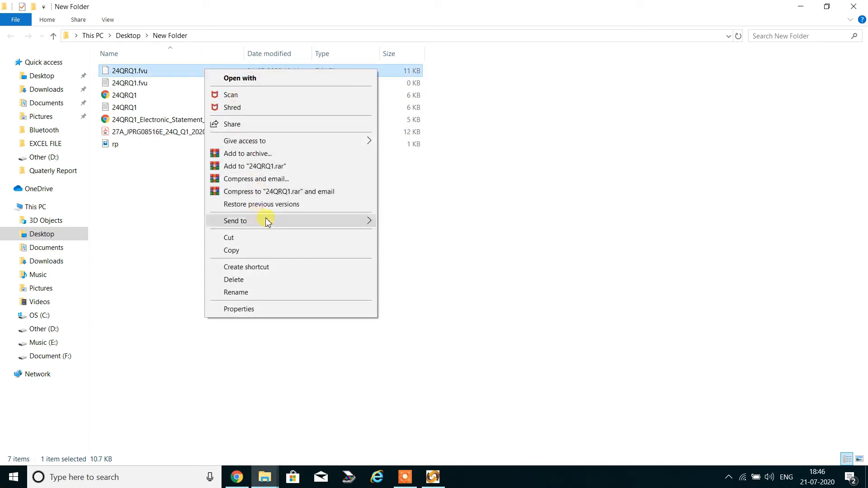
mouse_move(267, 221)
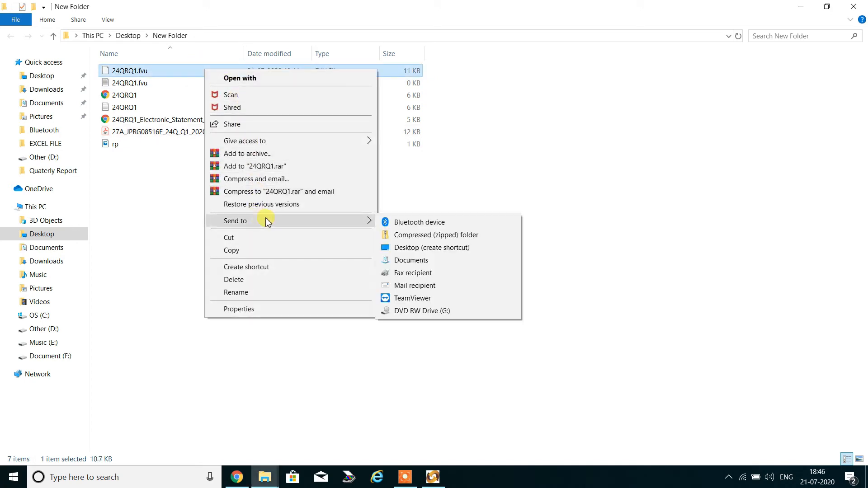
click(404, 235)
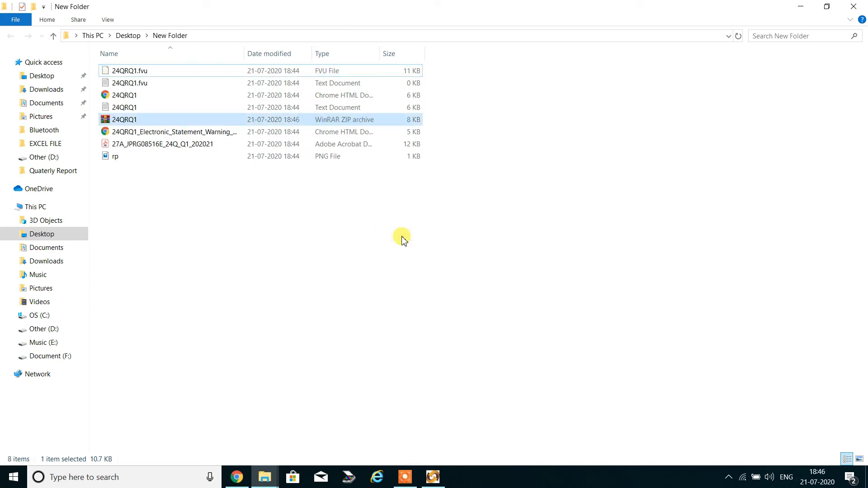
click(199, 107)
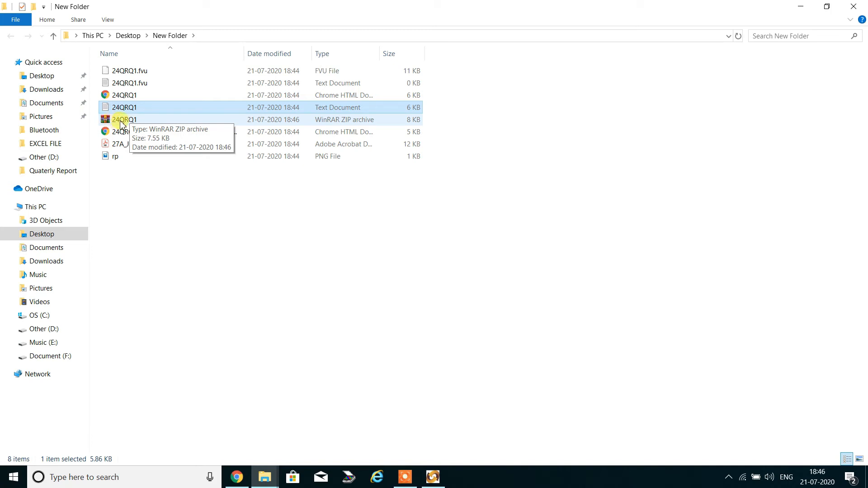
click(122, 121)
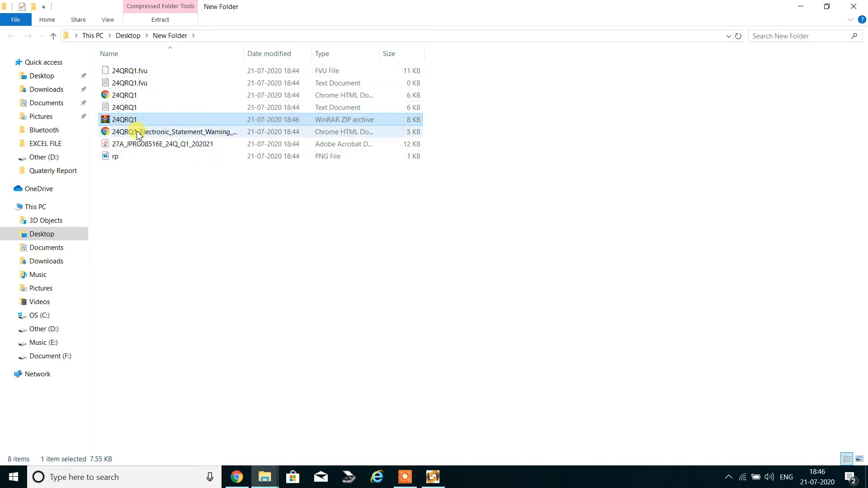
click(850, 10)
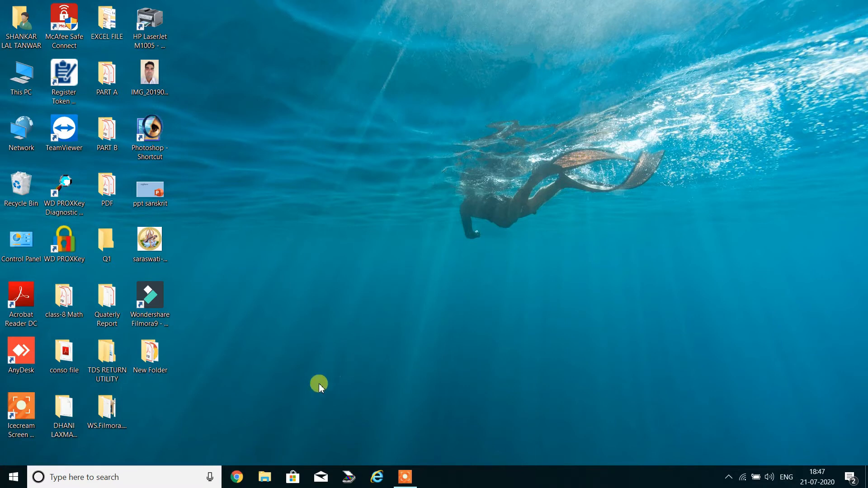
Search for EFFILING in Chrome and open the login page of the Income Tax Department's e-Filing site
click(237, 477)
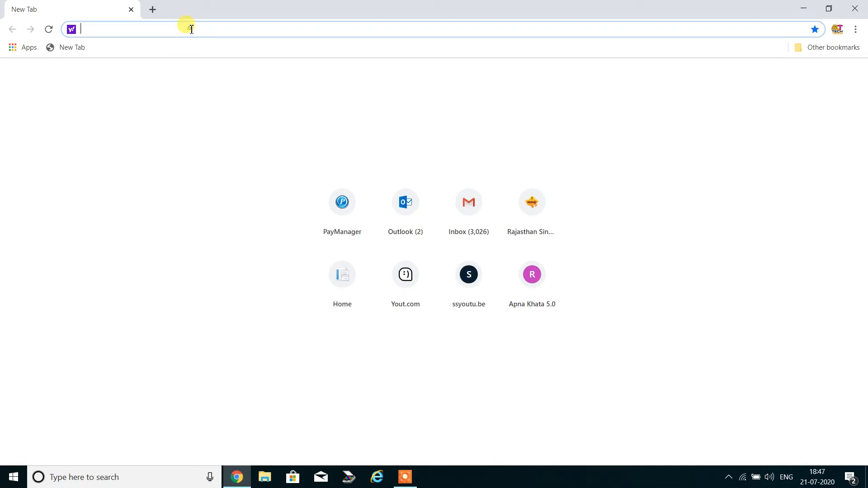
text(EFFILING)
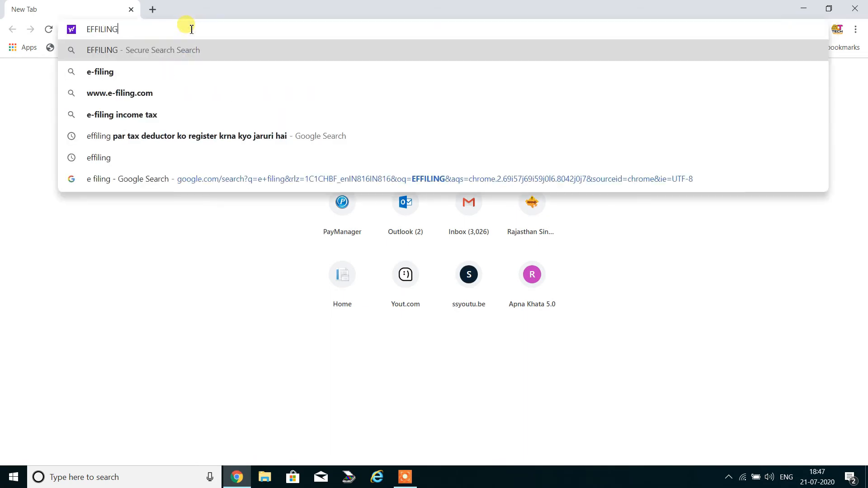
key(Return)
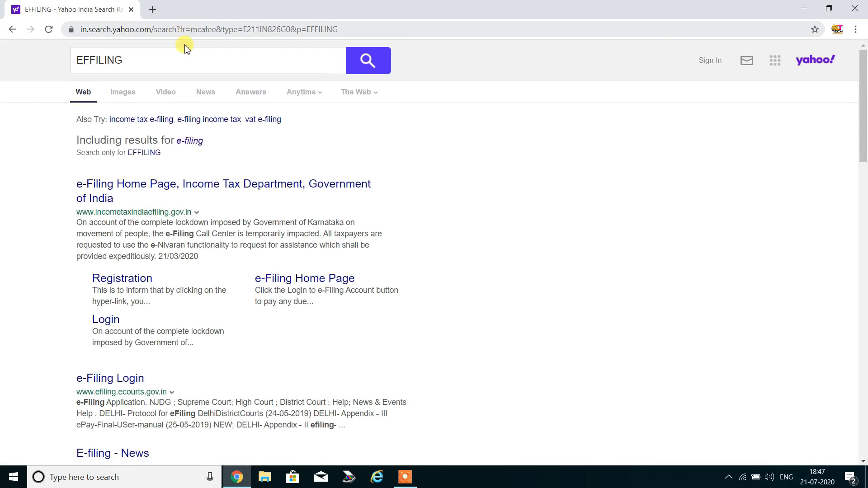
click(96, 192)
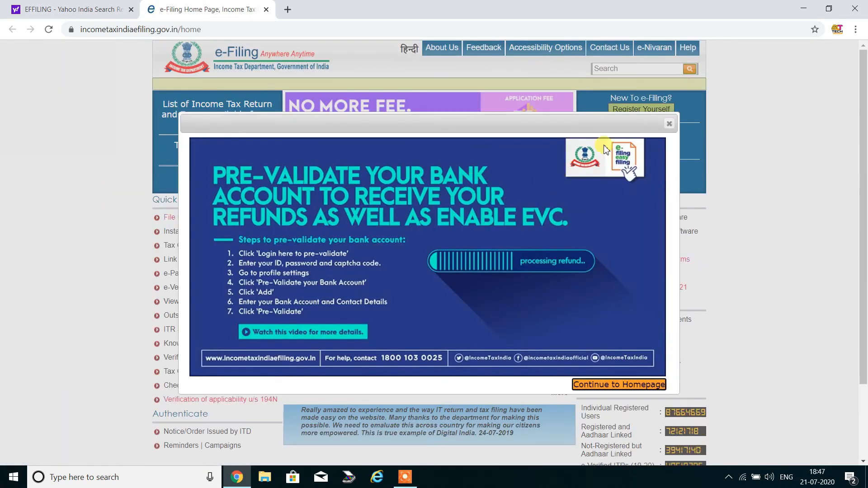
click(669, 123)
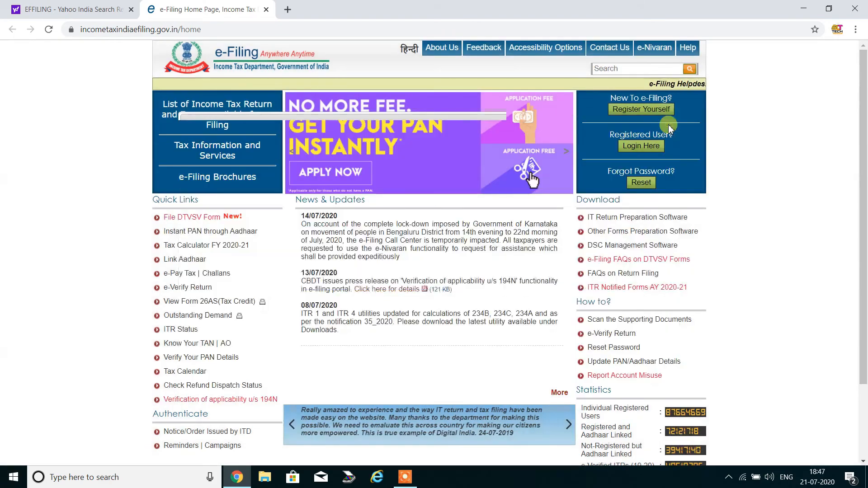
click(634, 147)
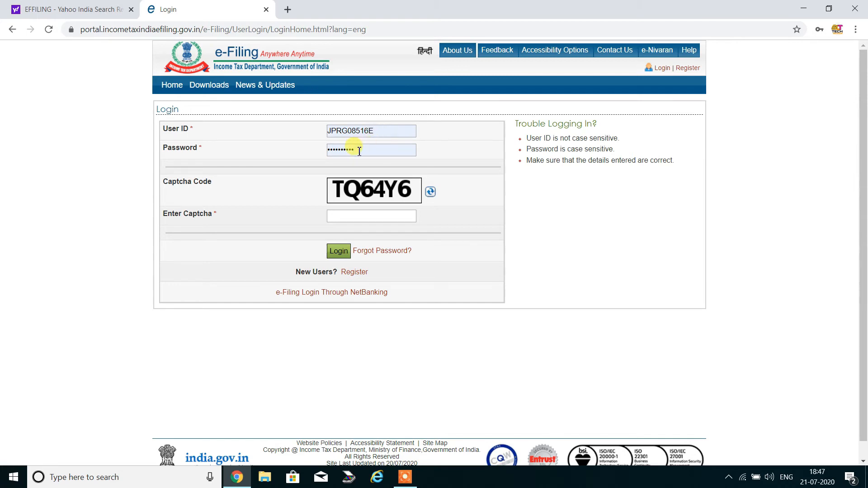
Log in to the e-Filing account with the displayed captcha code and open the Upload TDS form
click(340, 218)
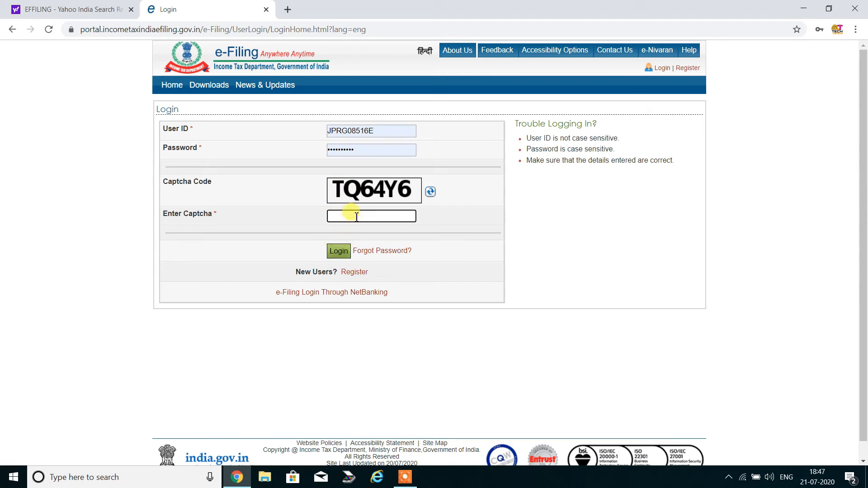
click(339, 251)
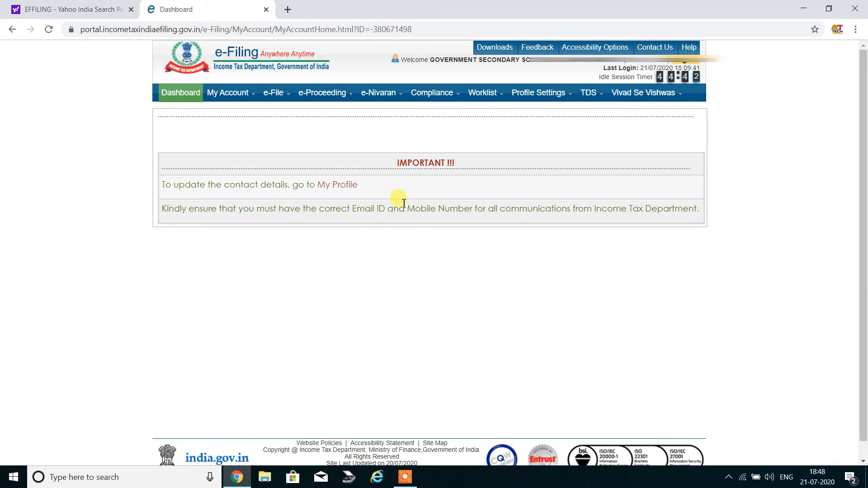
mouse_move(586, 97)
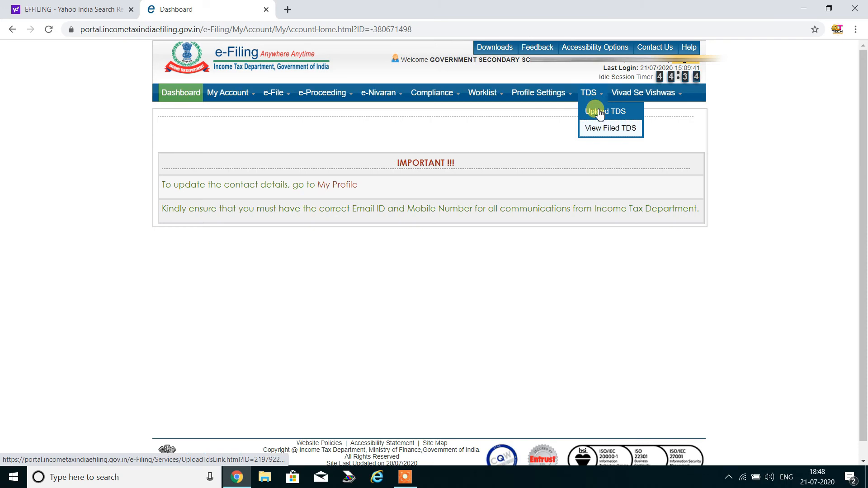
click(600, 113)
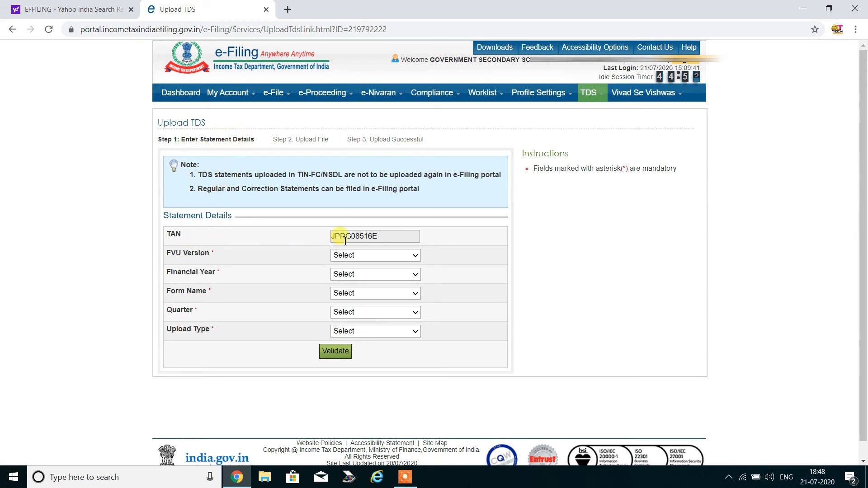
Fill in the statement details with FVU 6.7, financial year 2020-21, Form No. 24Q, quarter Q1 and upload type Regular
click(363, 256)
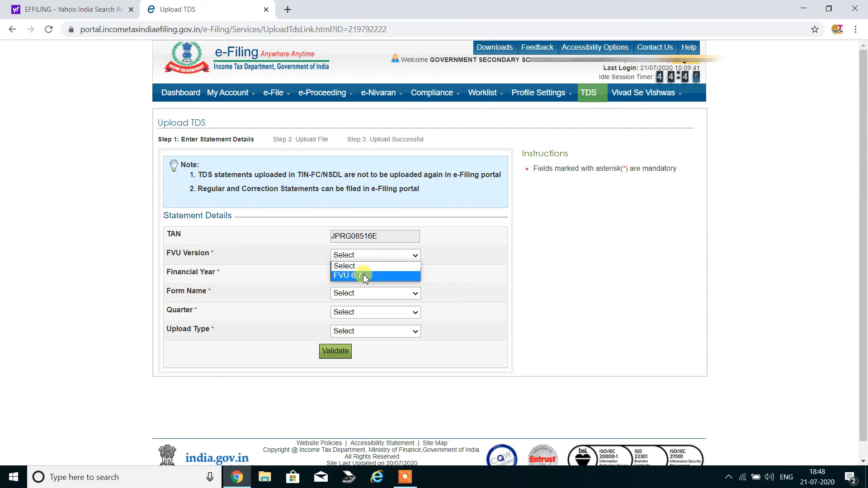
click(365, 276)
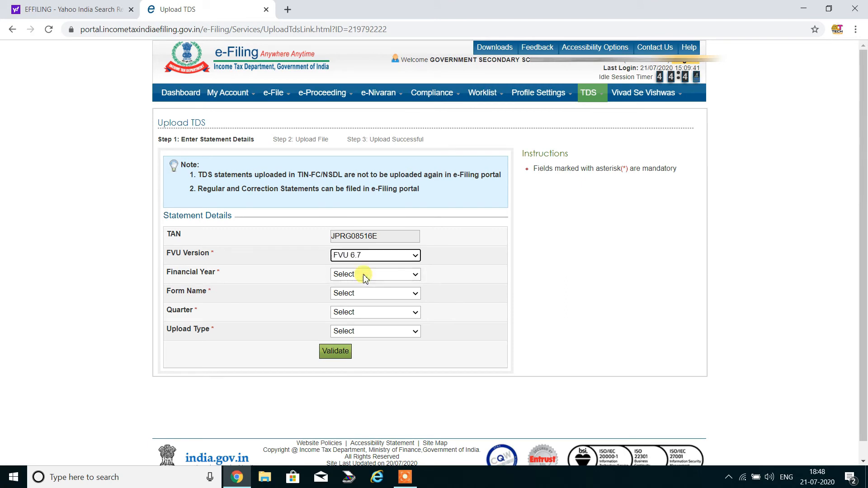
click(366, 276)
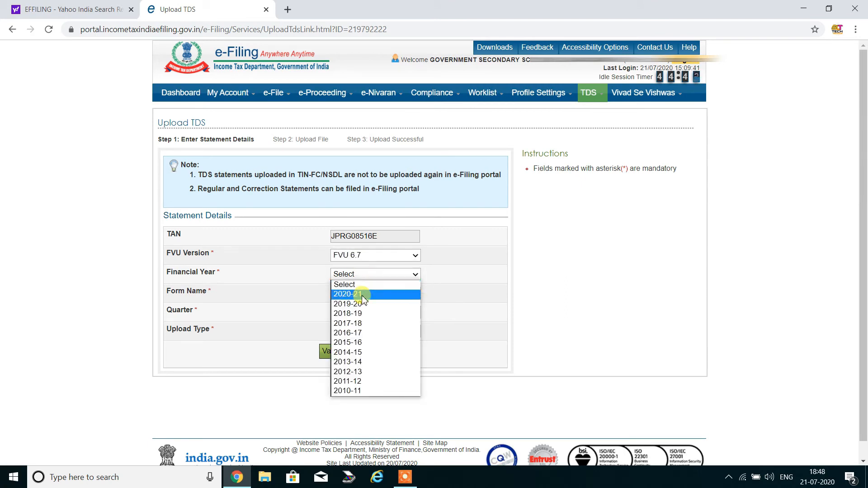
click(363, 295)
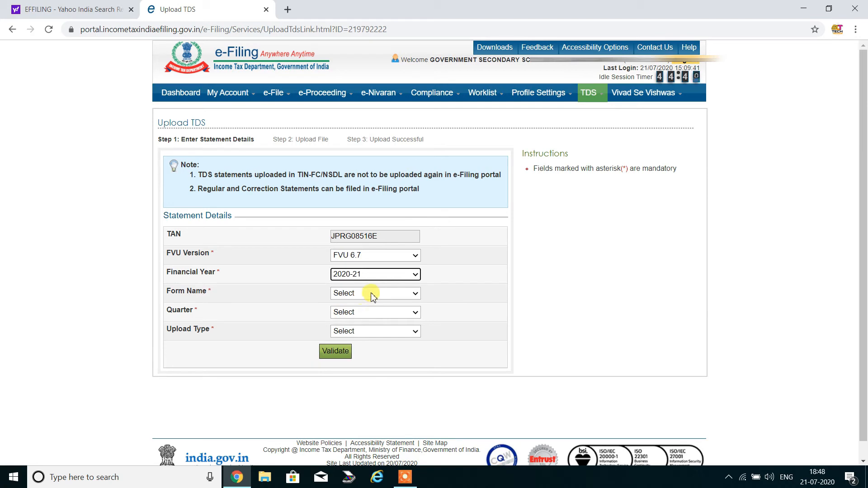
click(364, 295)
click(373, 314)
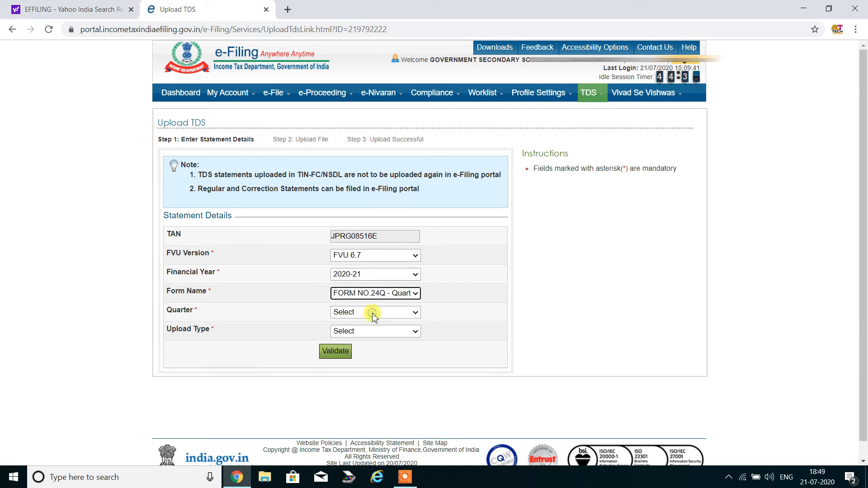
click(362, 311)
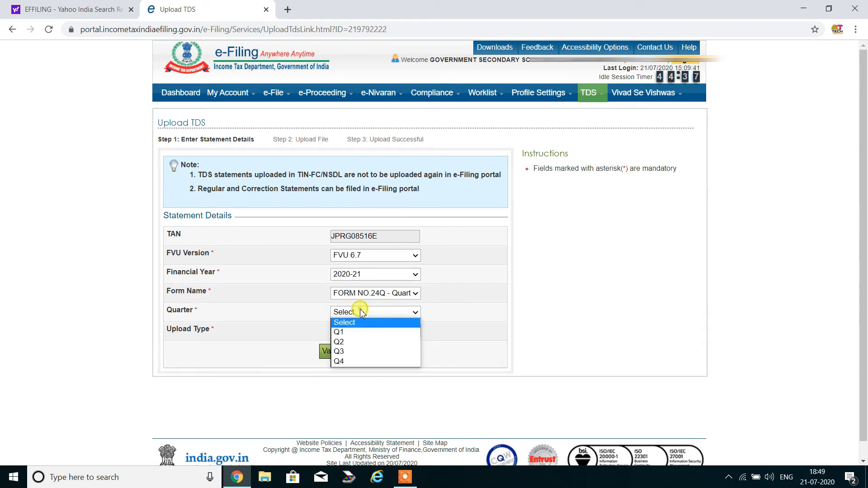
click(356, 332)
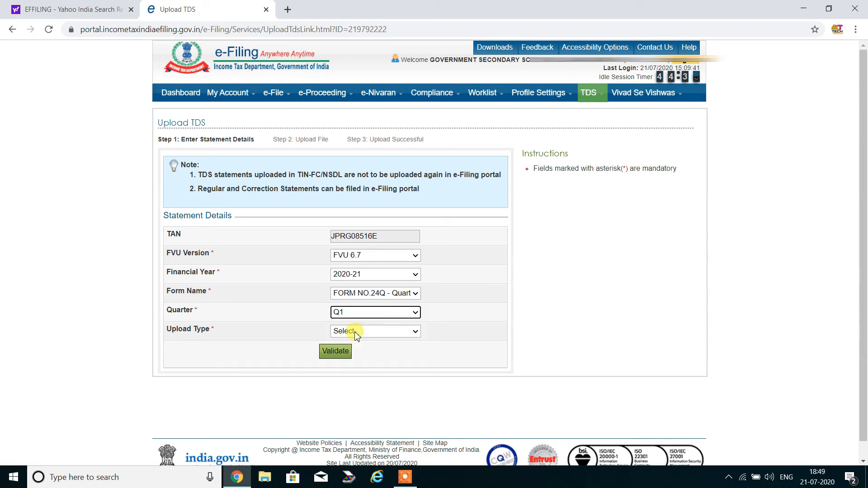
click(371, 333)
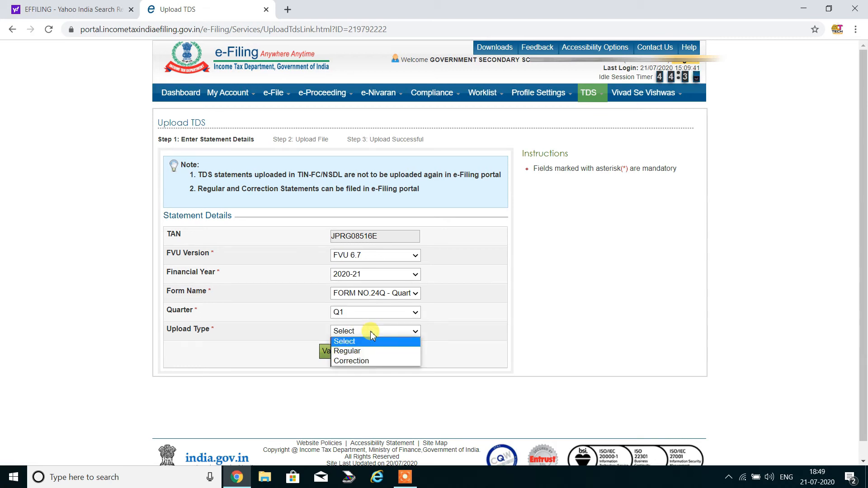
click(363, 351)
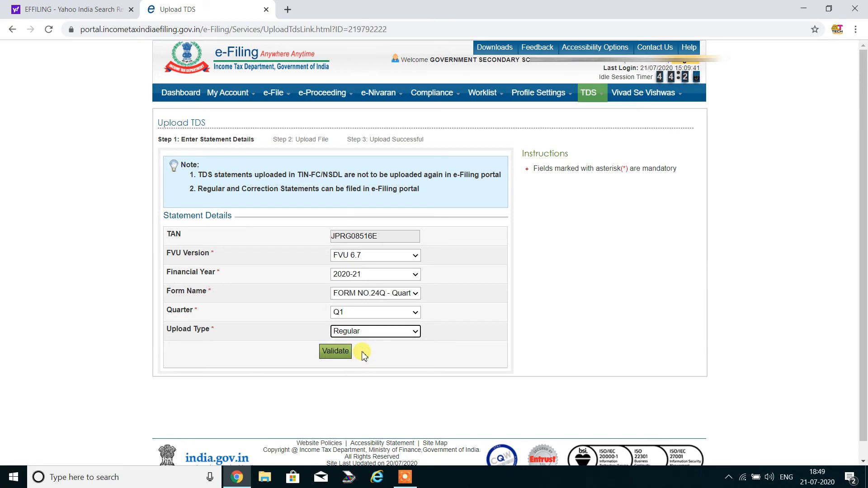
Switch the upload type to Correction to view its extra fields, and set it back to Regular
click(413, 331)
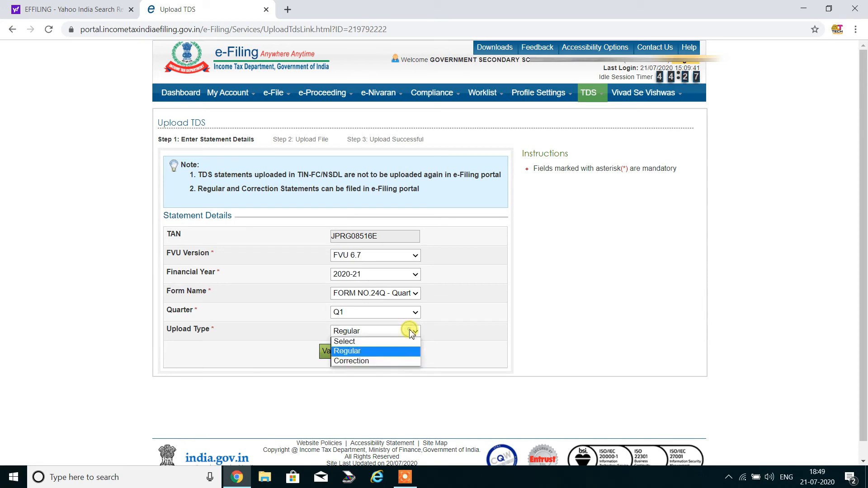
click(384, 360)
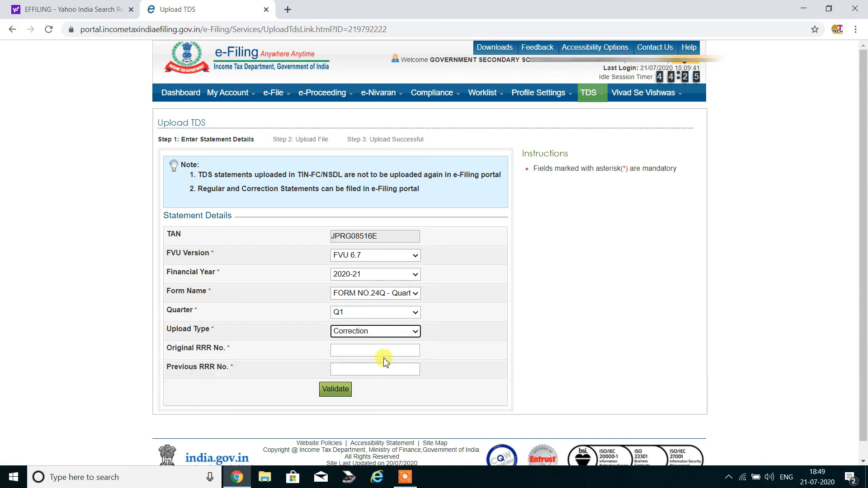
click(412, 332)
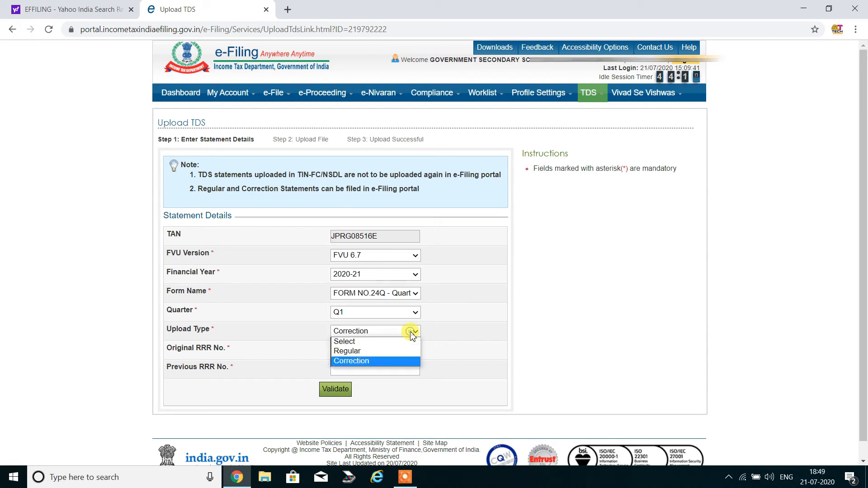
click(366, 353)
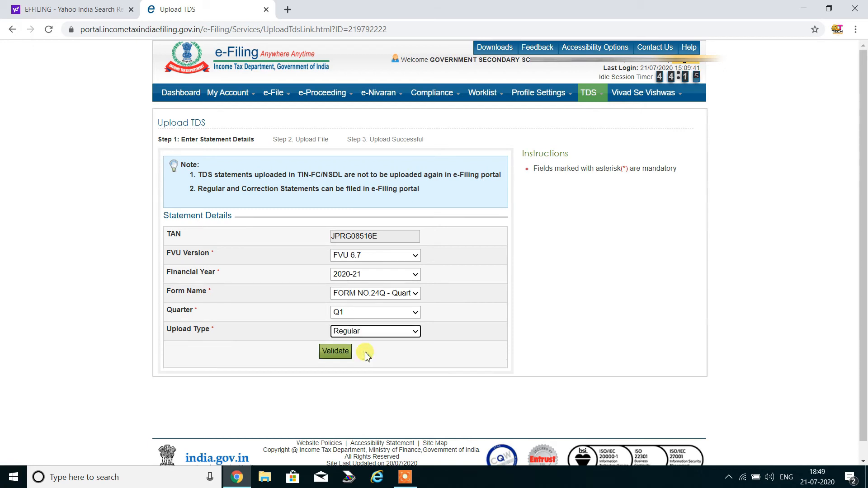
Validate the statement details and attach the 24QRQ1 ZIP file from the 24Q Q1 2020-21 folder as the TDS file
click(339, 357)
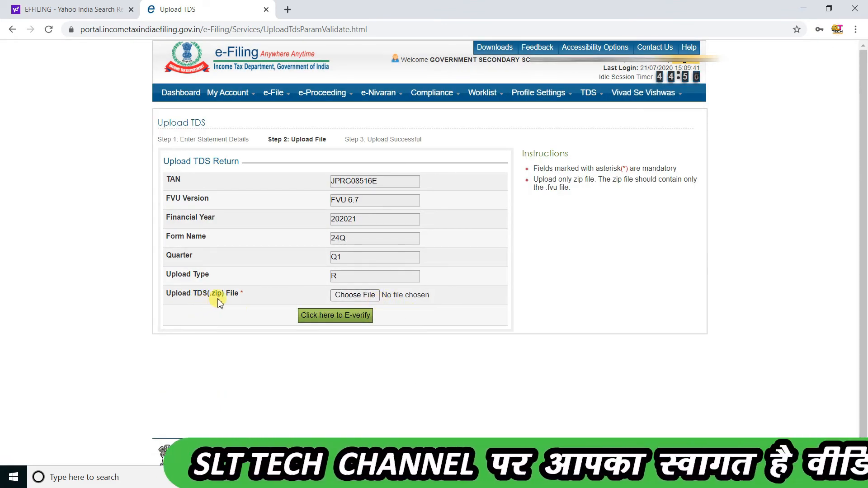
click(360, 296)
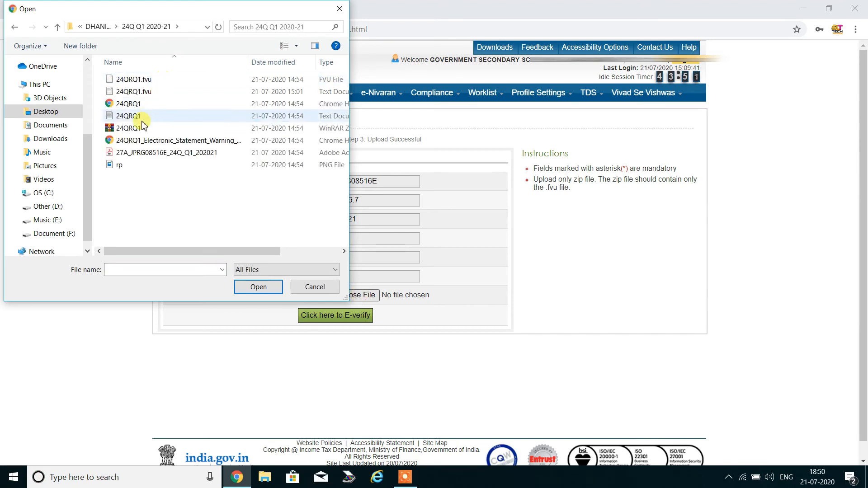
click(138, 130)
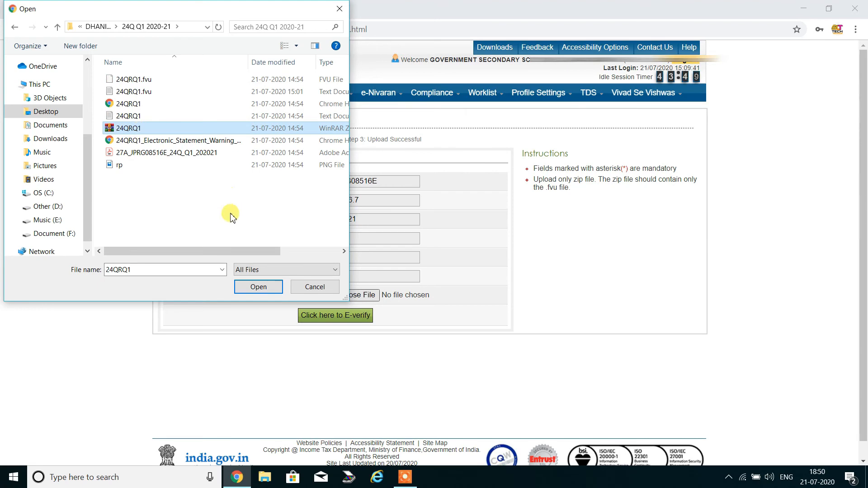
click(258, 287)
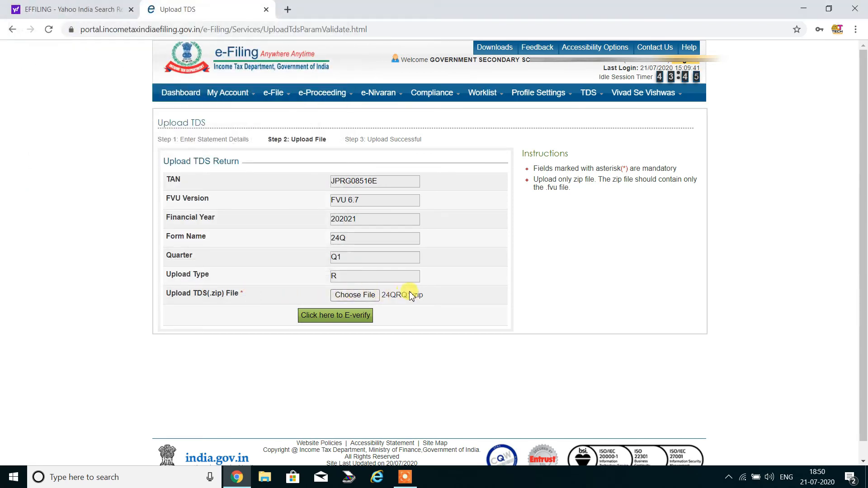
Start e-verification of the TDS return with the Aadhaar OTP option and generate the OTP
click(323, 320)
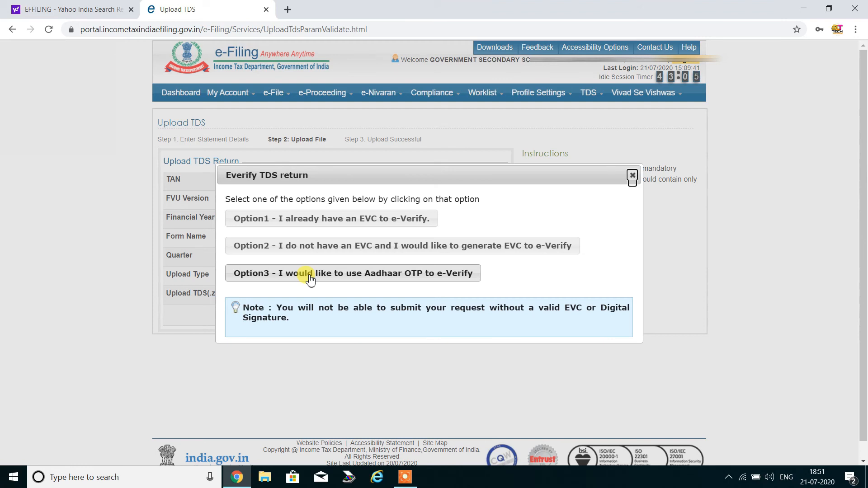
click(367, 278)
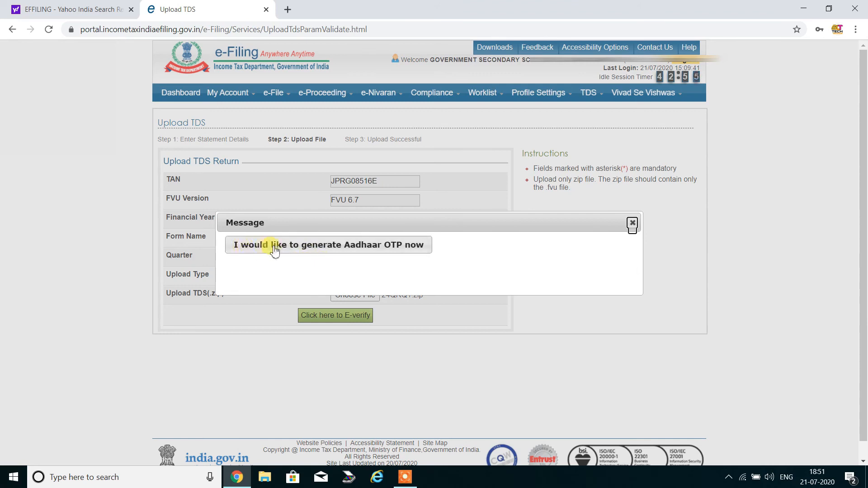
click(330, 250)
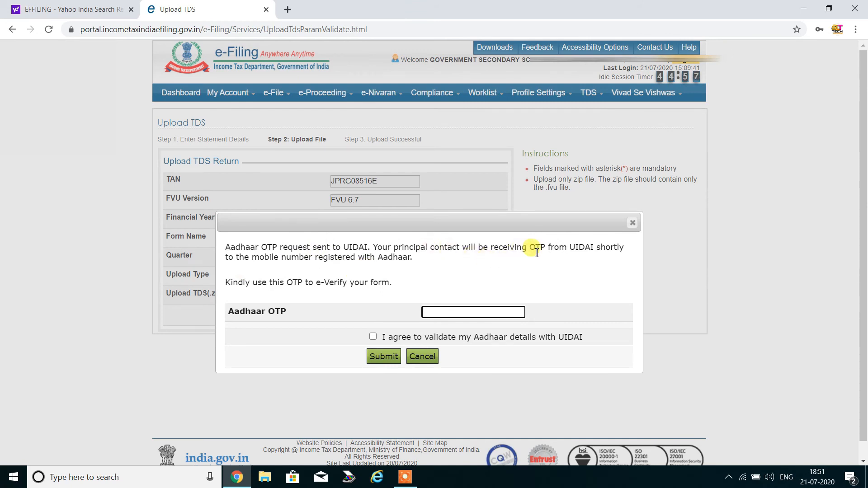
Enter the Aadhaar OTP, agree to validate the Aadhaar details with UIDAI, and submit the return
click(475, 314)
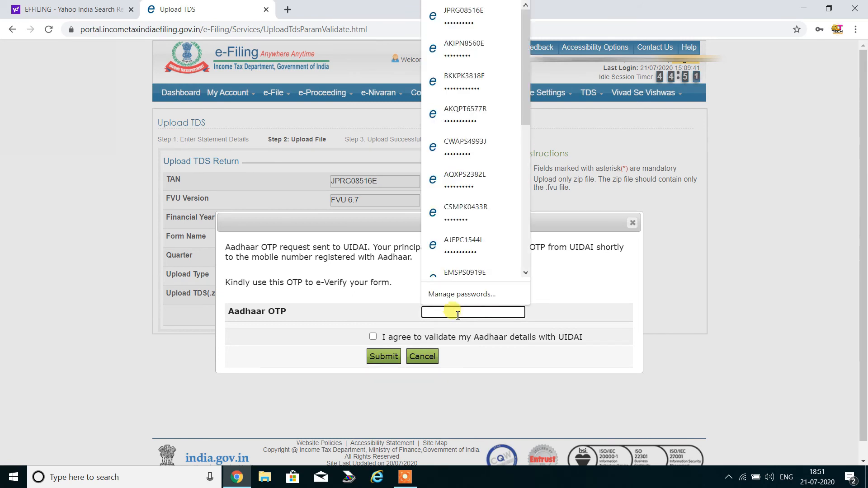
click(402, 315)
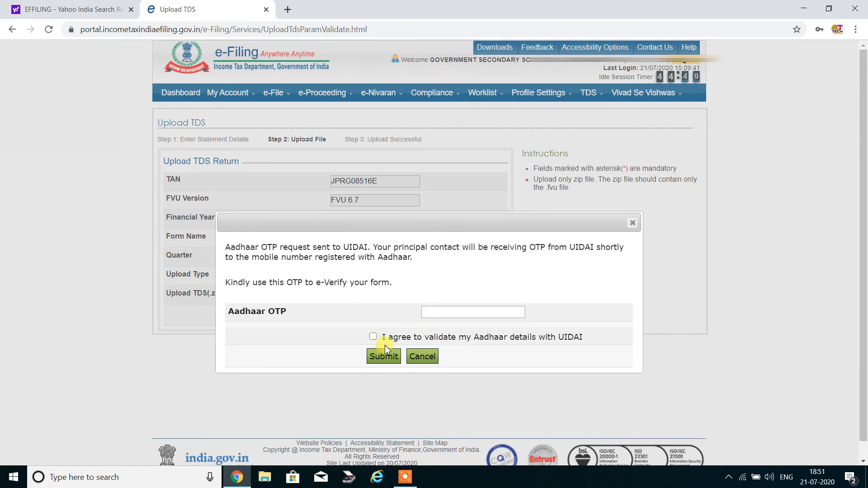
click(433, 311)
key(ctrl+v)
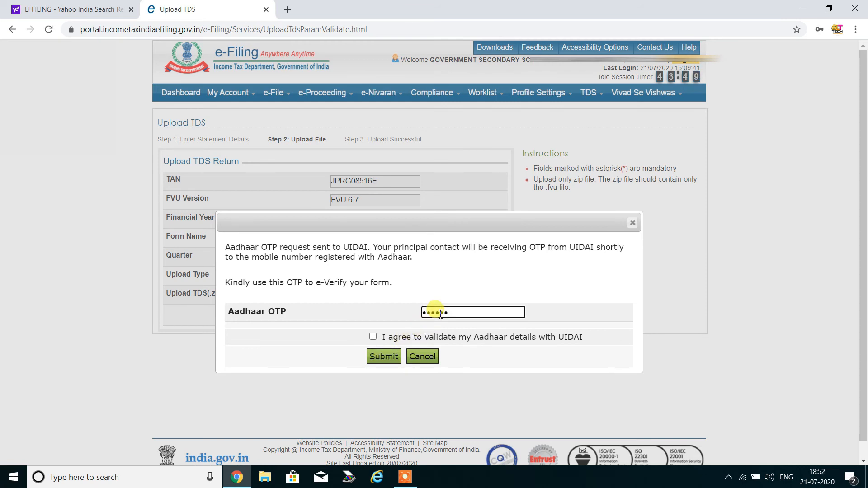
click(373, 337)
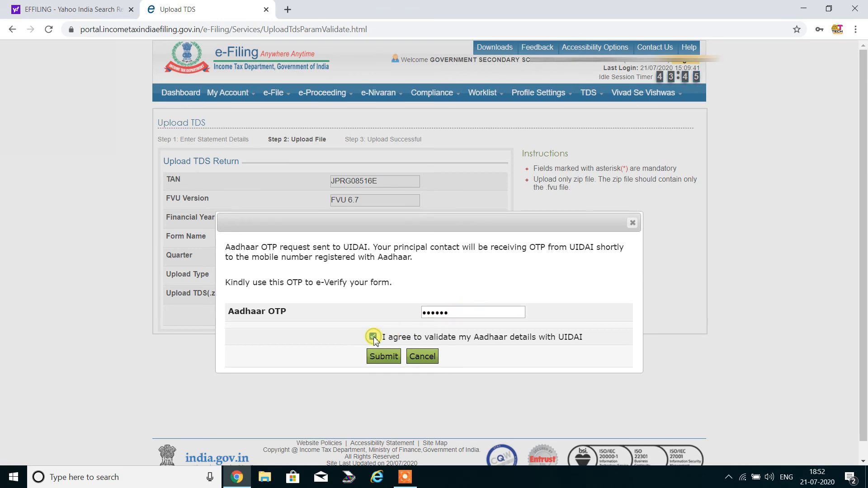
click(384, 357)
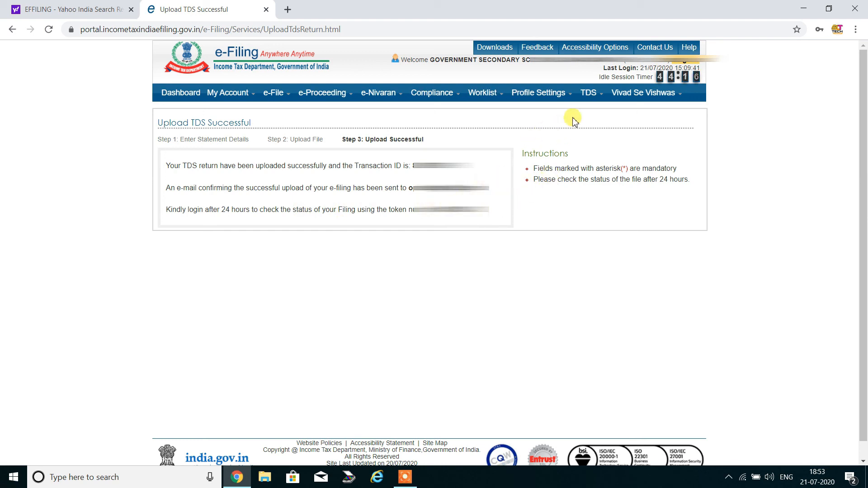
Open the filed TDS lookup and set the financial year to 2020-21 and the form name to 24Q
mouse_move(592, 96)
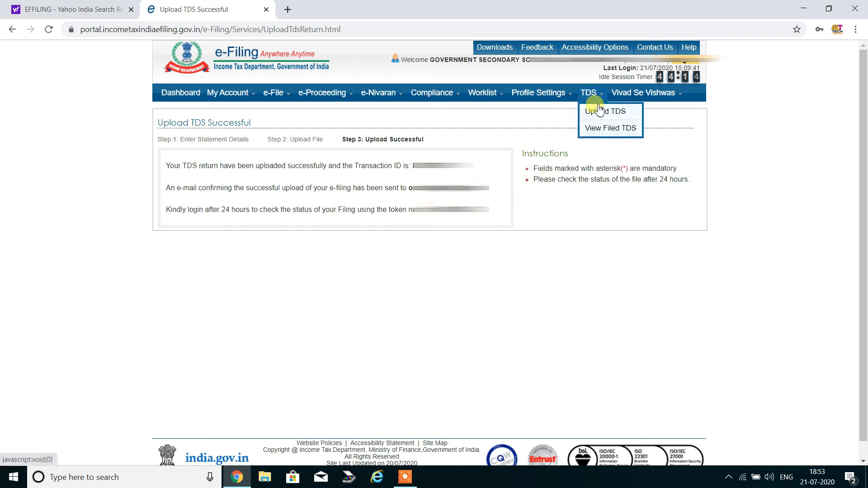
click(608, 129)
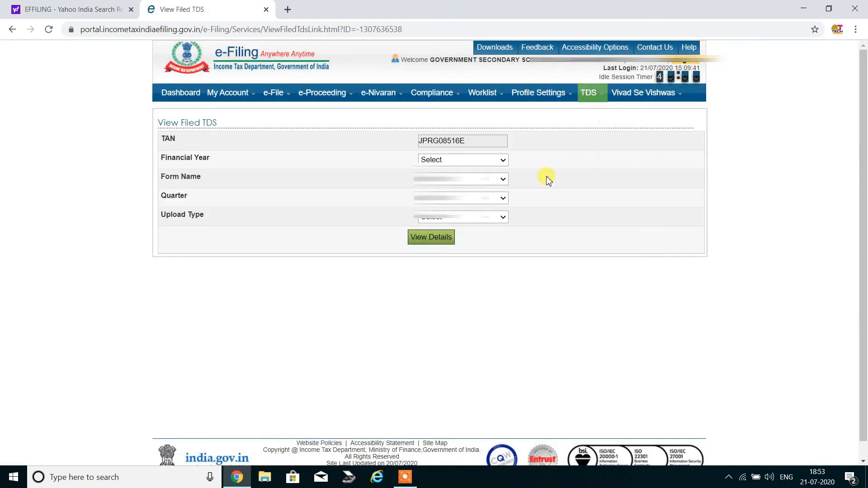
click(497, 161)
click(464, 180)
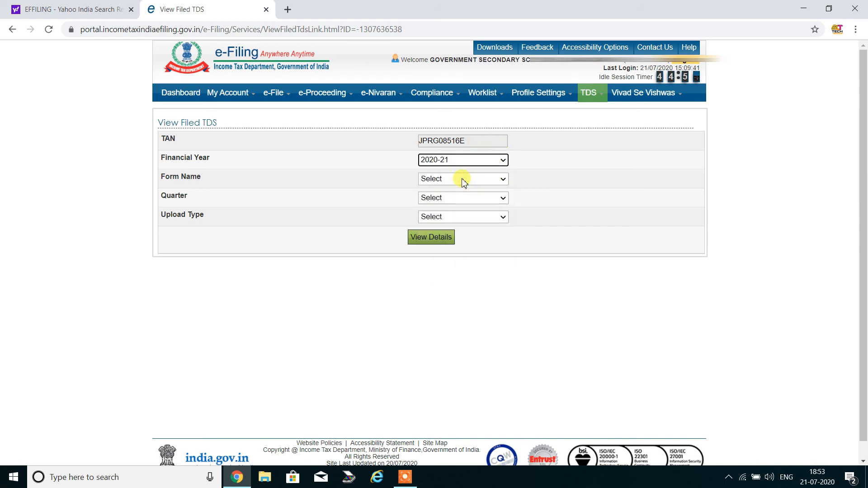
click(463, 179)
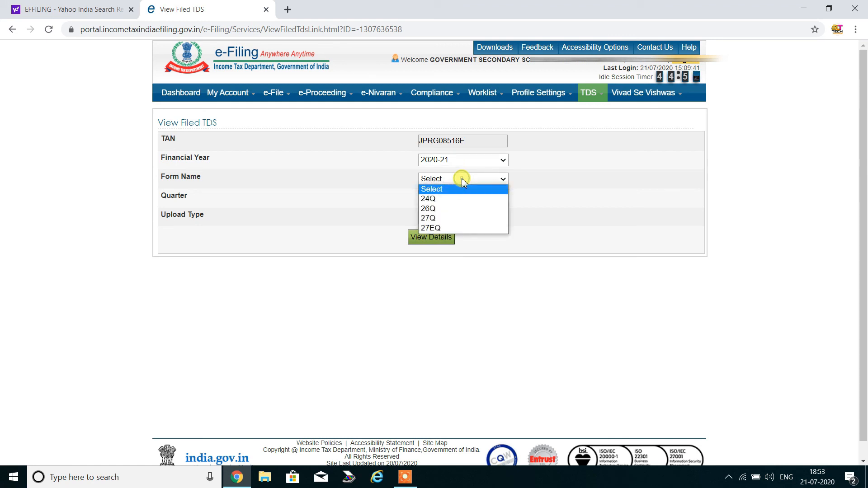
click(443, 207)
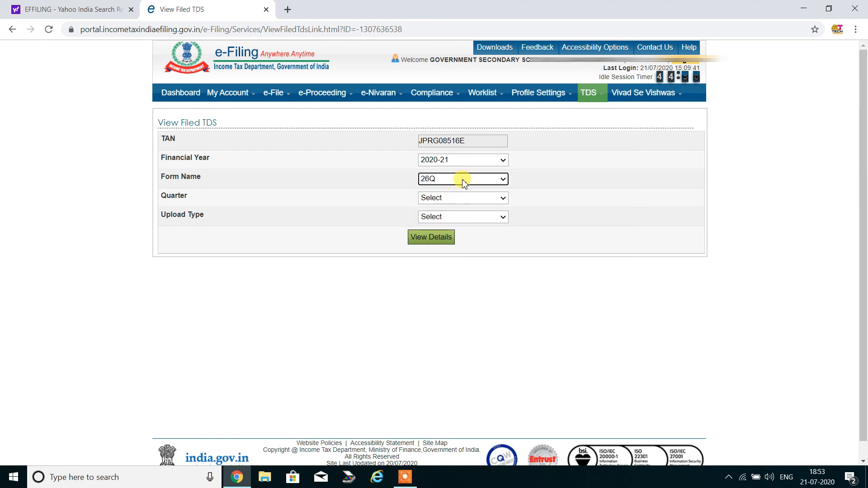
click(462, 179)
click(447, 202)
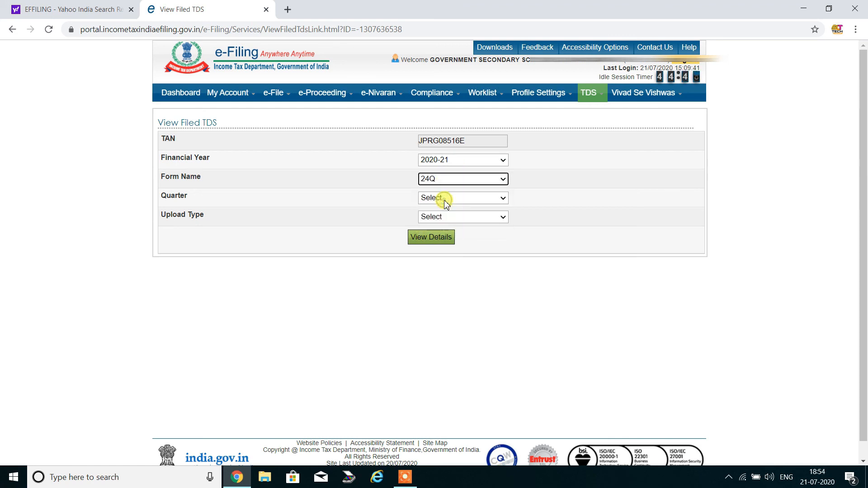
Set the quarter to Q1 and the upload type to Regular, and view the details of the filed return
click(472, 201)
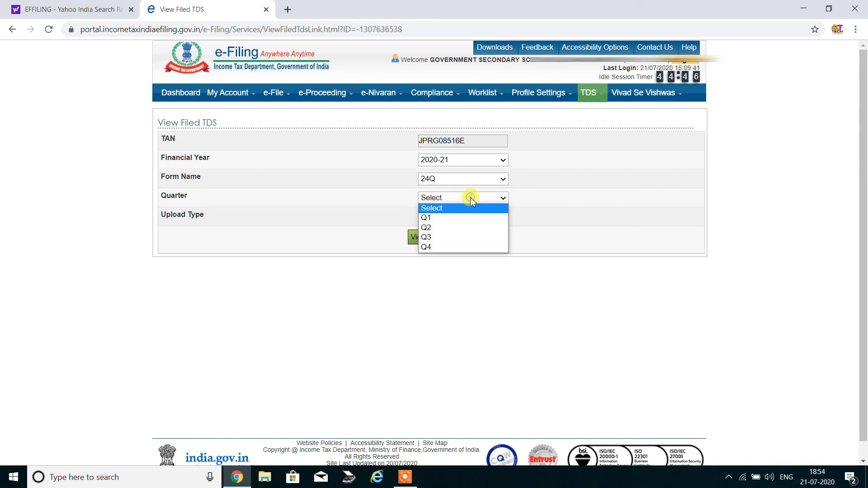
click(443, 219)
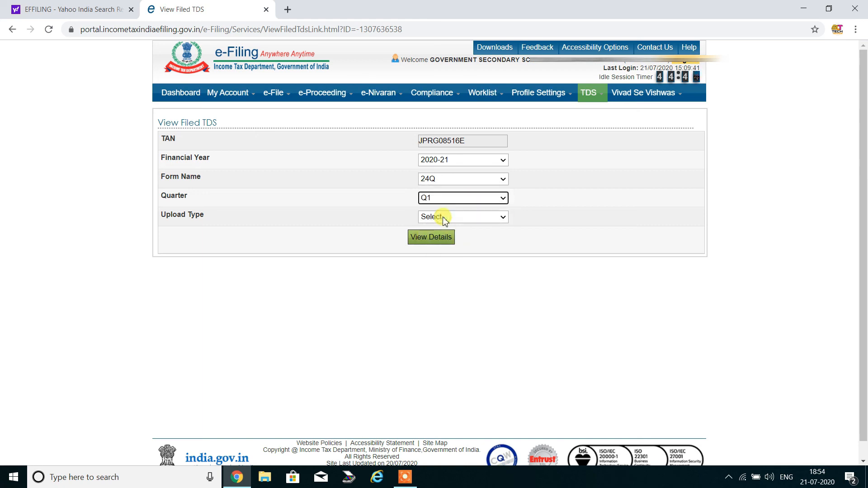
click(444, 218)
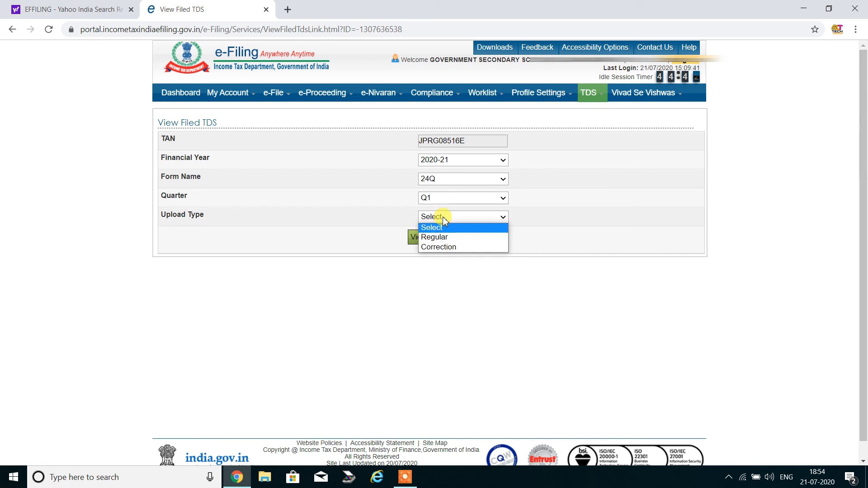
click(449, 238)
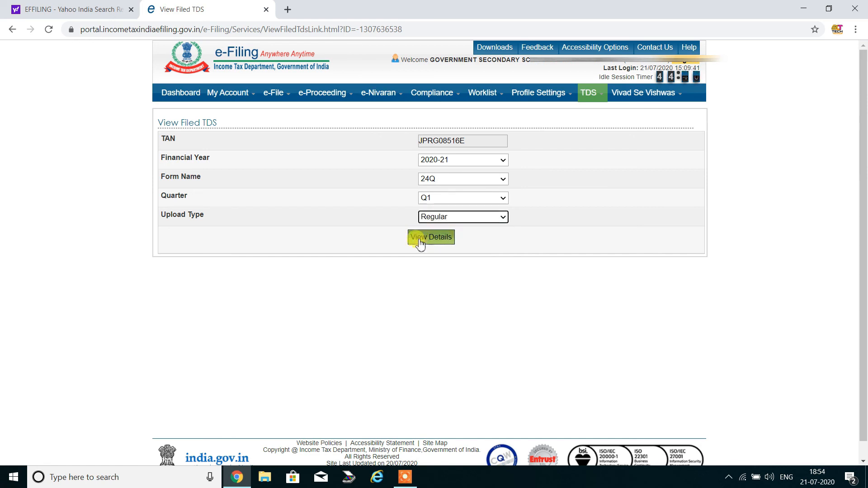
click(439, 241)
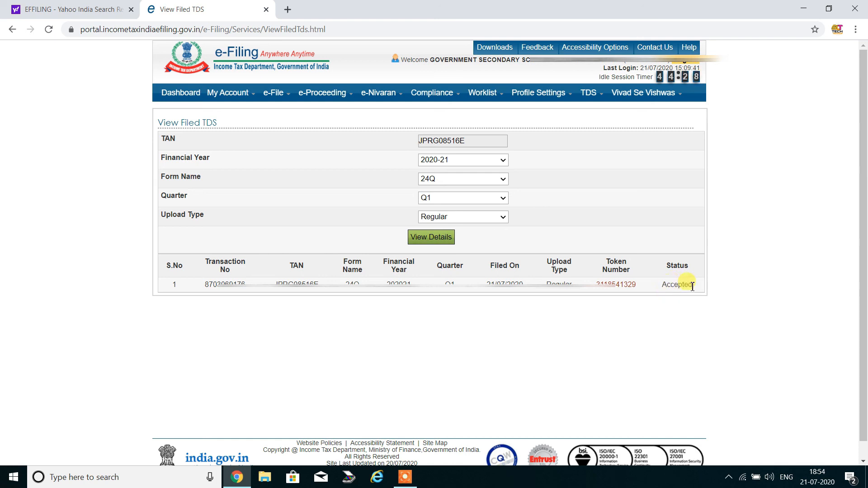
Open the provisional receipt from the filed return's token number details and unlock the PDF with its password
click(626, 286)
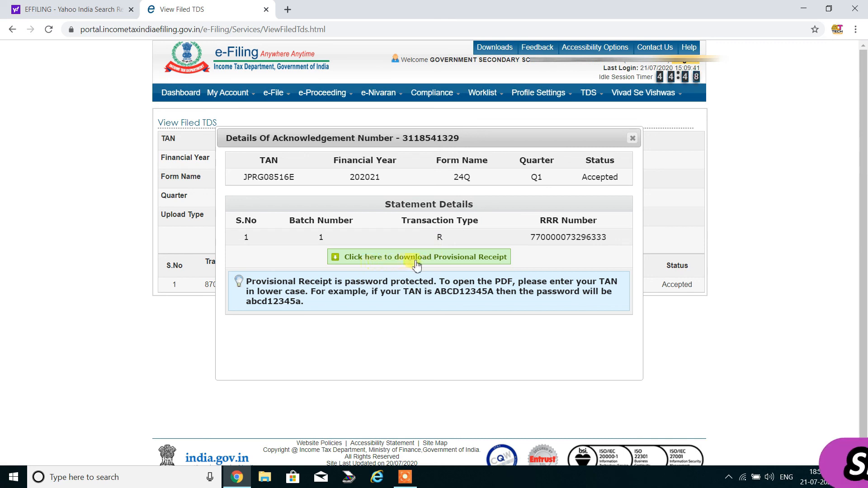
click(452, 257)
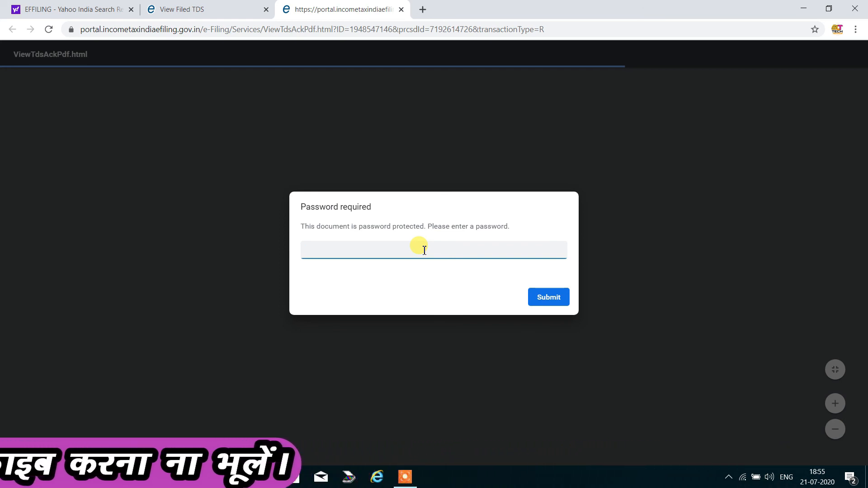
text(•)
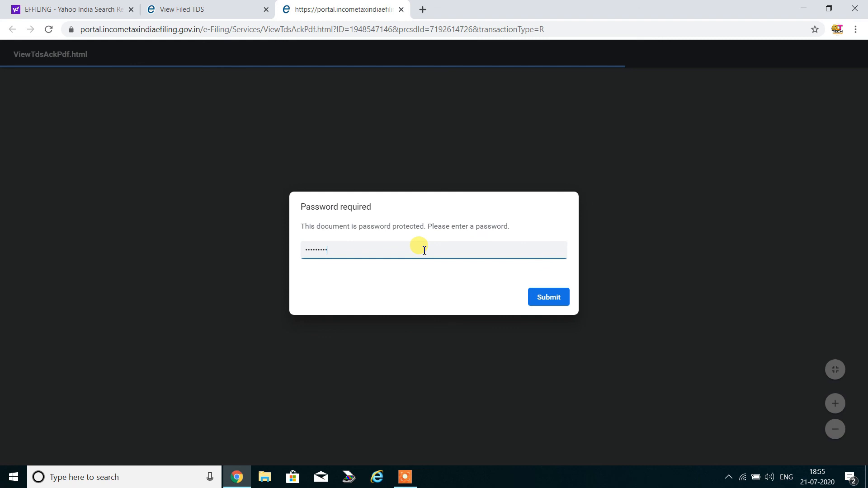
click(548, 297)
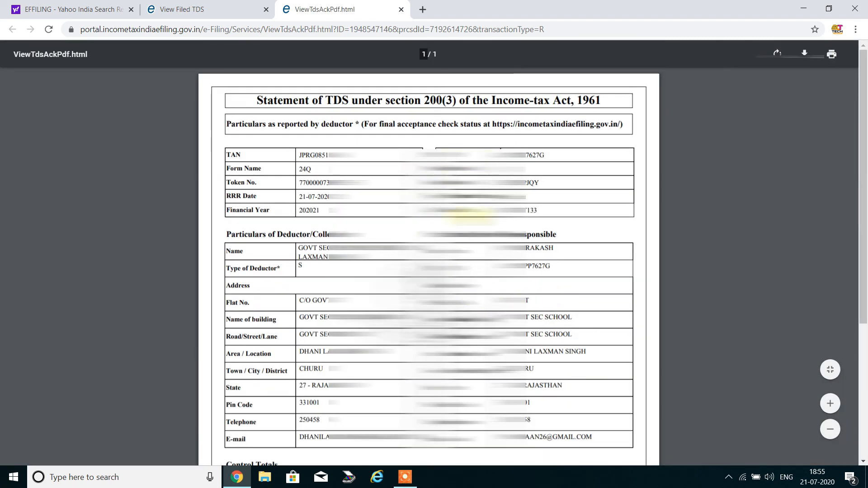
Examine the provisional receipt's deductor particulars, control totals and verification section, and return to the filed TDS list, closing the acknowledgement details
scroll(429, 267, down, 5)
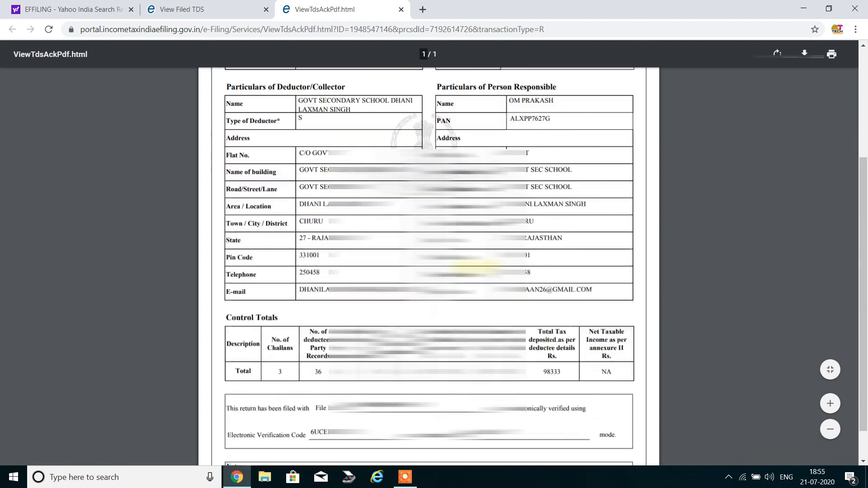
scroll(428, 253, up, 5)
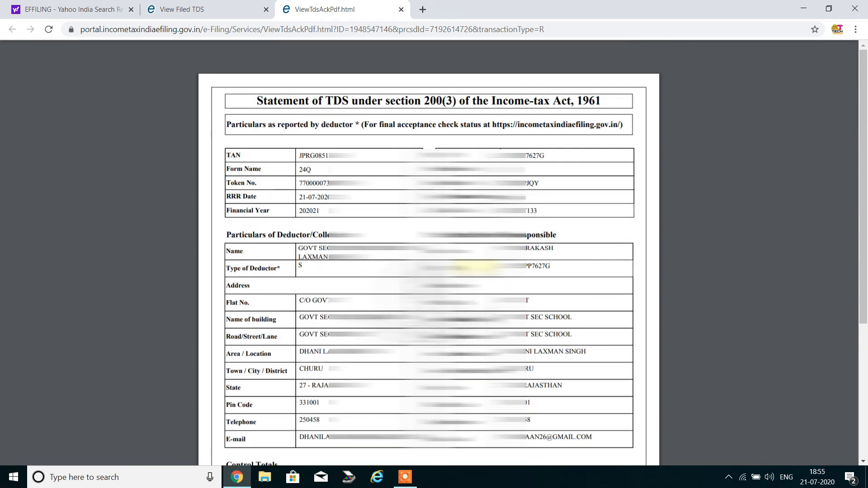
scroll(429, 254, down, 2)
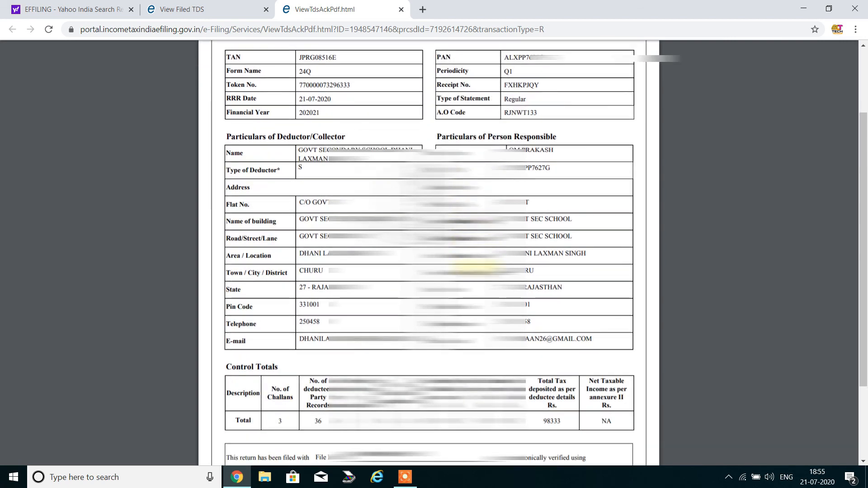
scroll(429, 253, down, 2)
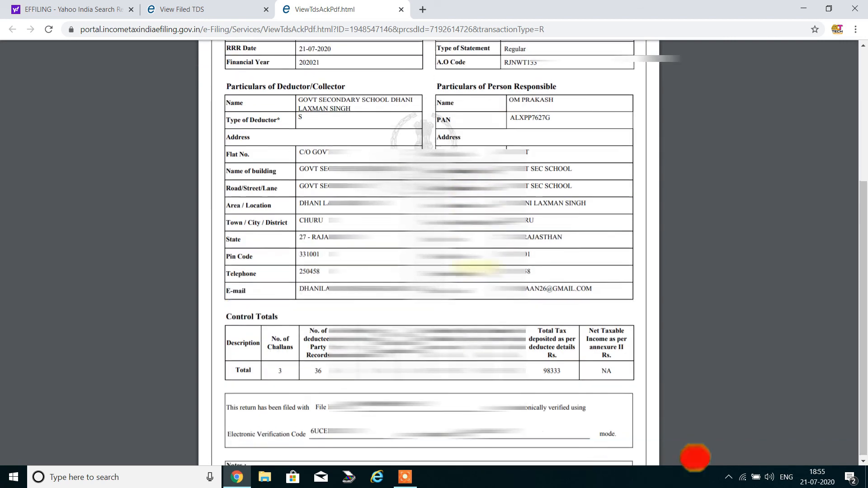
scroll(429, 253, up, 4)
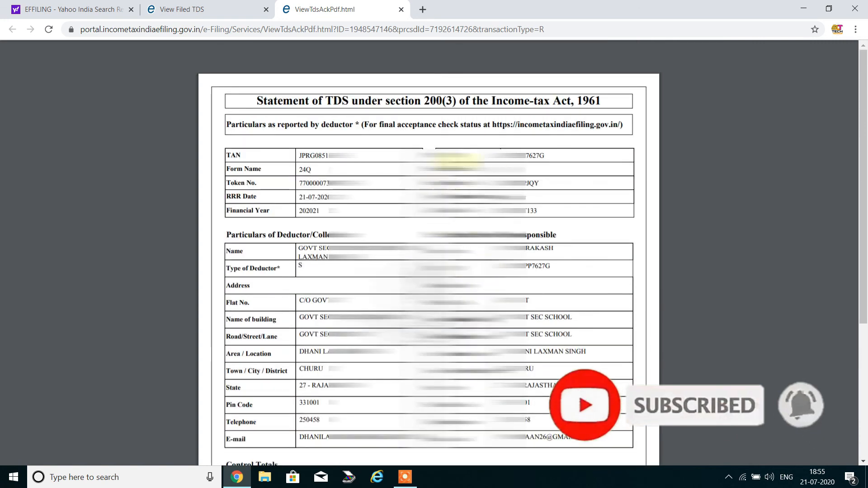
click(190, 9)
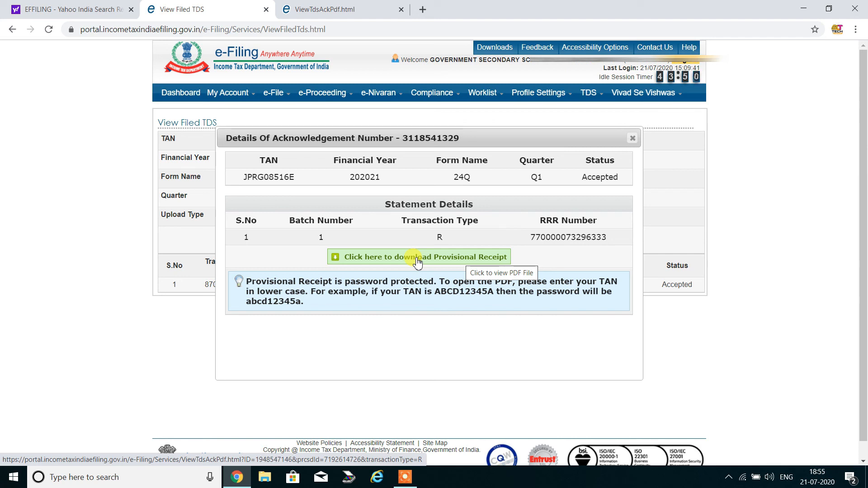
click(632, 138)
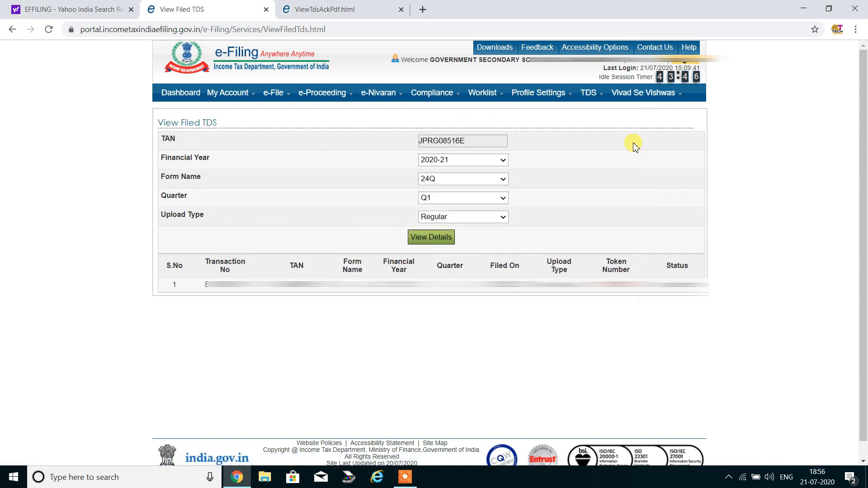